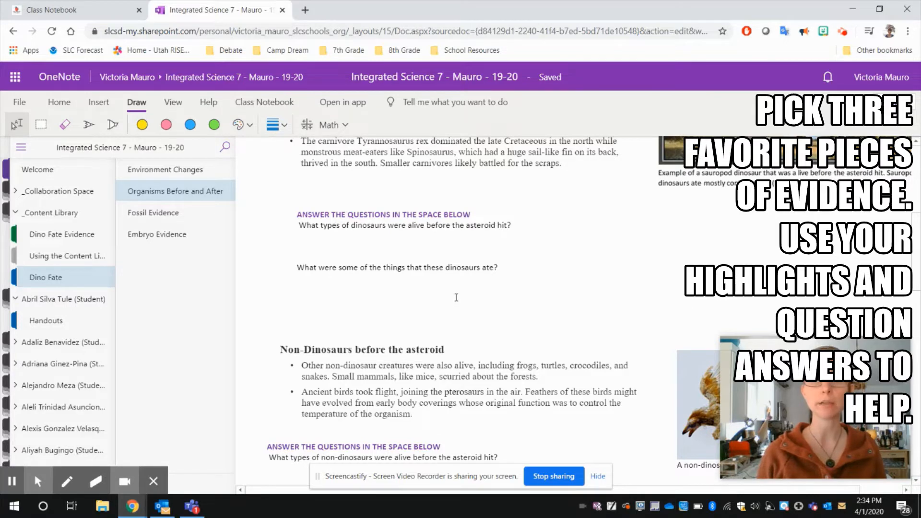
Step: Open the Dino Fate Evidence section and change the Big Question to "How have the dinosaurs changed?"
{"action": "left_click", "coordinate": [59, 236]}
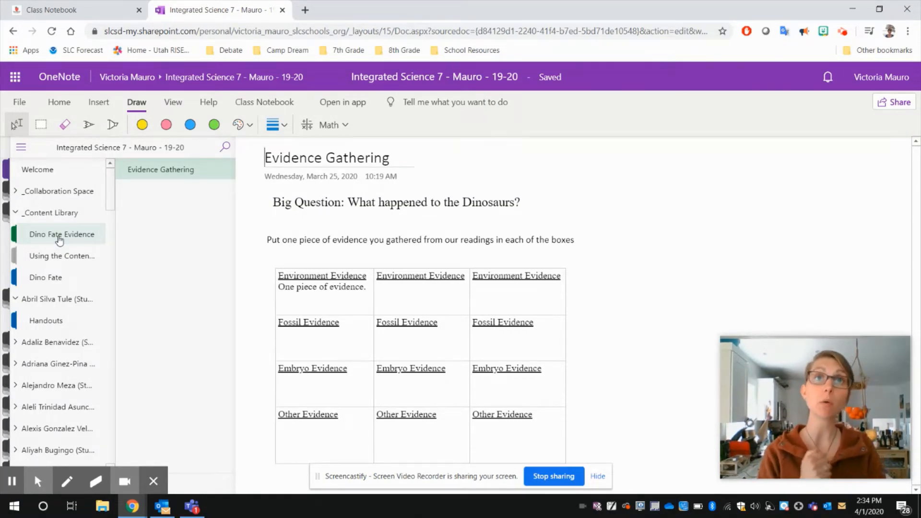
{"action": "left_click", "coordinate": [510, 202]}
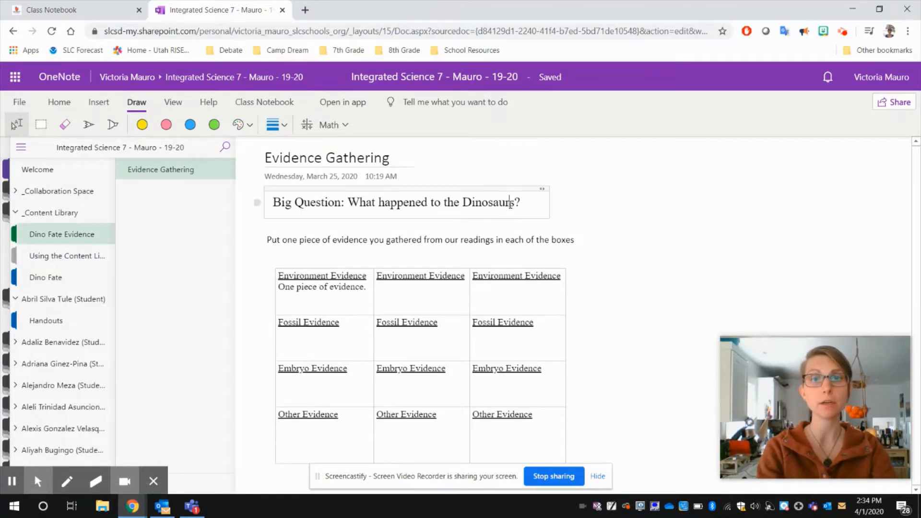
{"action": "left_click_drag", "start_coordinate": [510, 203], "coordinate": [355, 202]}
{"action": "type", "text": "How have the "}
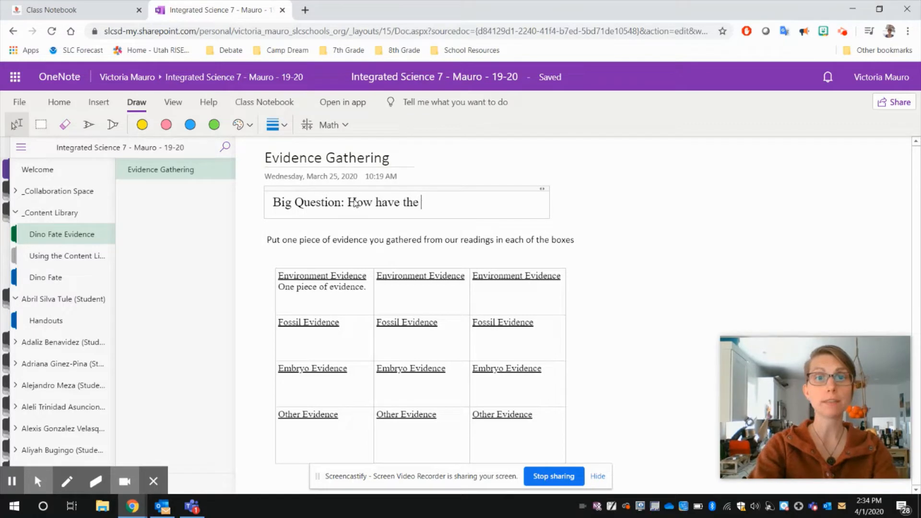
{"action": "type", "text": "dinosaurs"}
{"action": "key", "text": "BackSpace"}
{"action": "key", "text": "BackSpace"}
{"action": "key", "text": "BackSpace"}
{"action": "key", "text": "BackSpace"}
{"action": "type", "text": "aurs "}
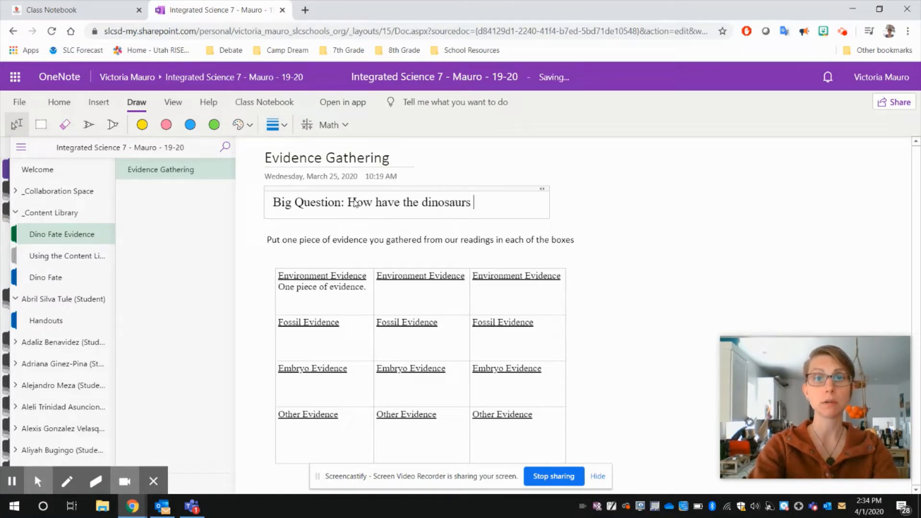
{"action": "type", "text": "changed?"}
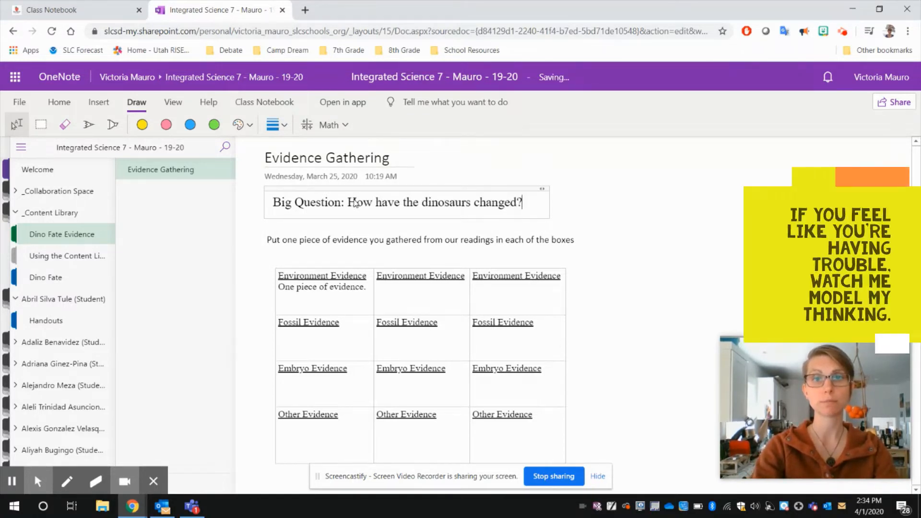
Step: Open the Dino Fate section's Environment Changes page and erase the green highlight over the ocean temperatures bullet
{"action": "left_click", "coordinate": [351, 297]}
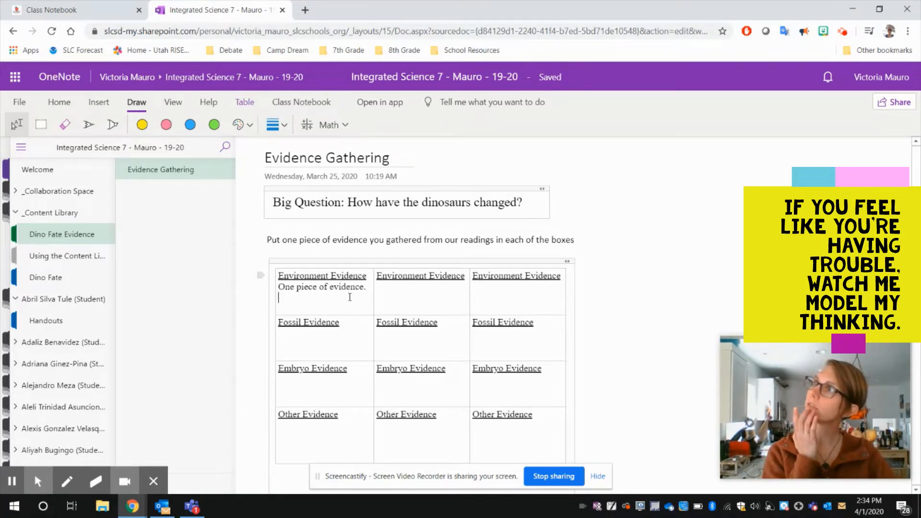
{"action": "left_click", "coordinate": [66, 283]}
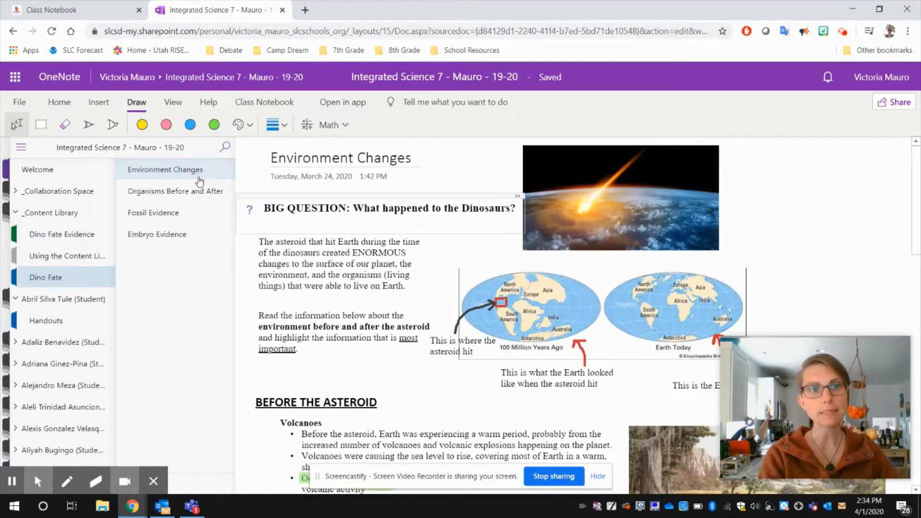
{"action": "scroll", "coordinate": [423, 301], "scroll_direction": "down", "scroll_amount": 2}
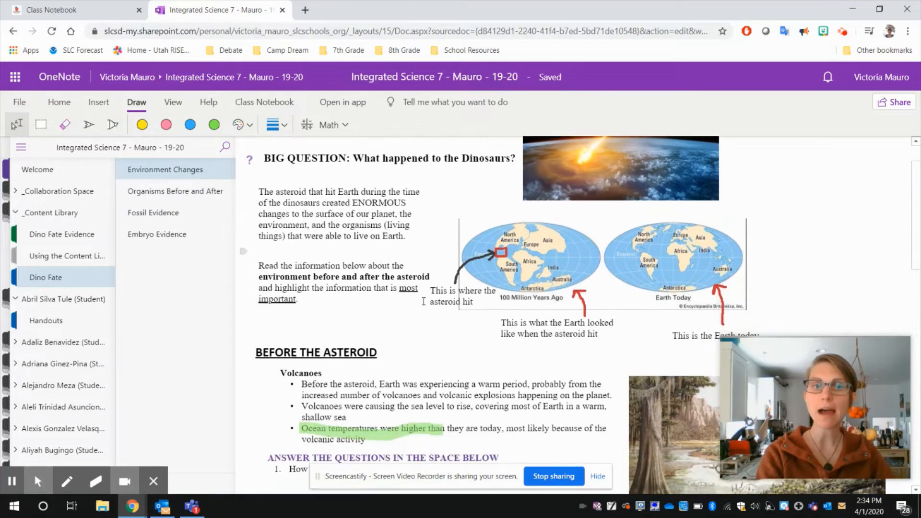
{"action": "scroll", "coordinate": [423, 301], "scroll_direction": "down", "scroll_amount": 5}
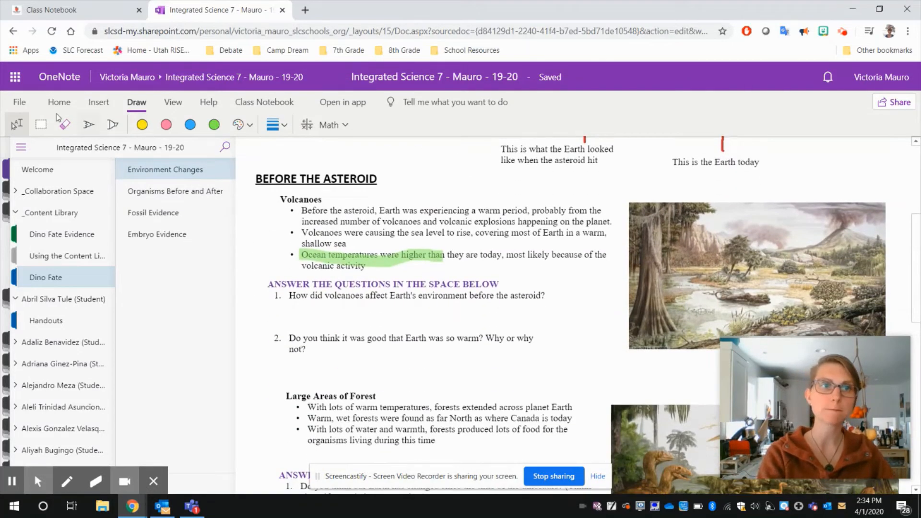
{"action": "left_click", "coordinate": [64, 124]}
{"action": "left_click", "coordinate": [393, 257]}
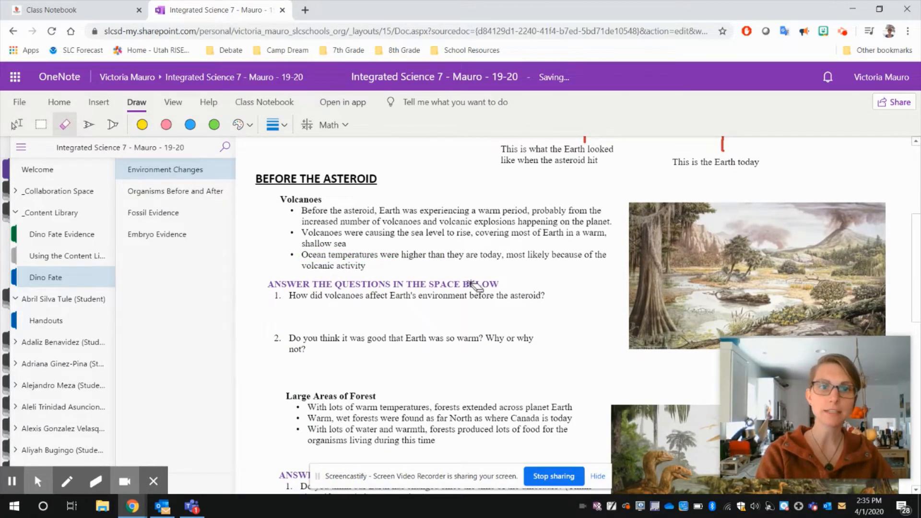
Step: Highlight "lots of food for the organisms living during this time" in green under Large Areas of Forest
{"action": "scroll", "coordinate": [473, 285], "scroll_direction": "down", "scroll_amount": 5}
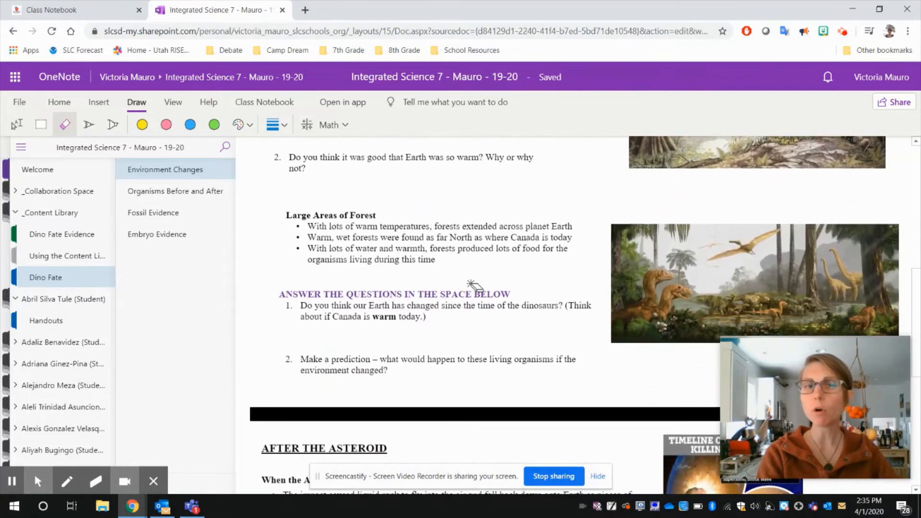
{"action": "left_click", "coordinate": [10, 125]}
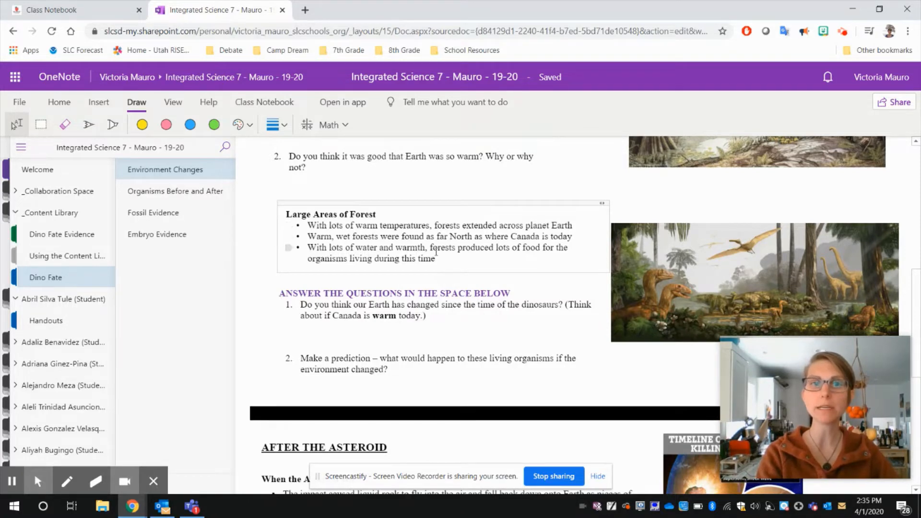
{"action": "left_click", "coordinate": [216, 124]}
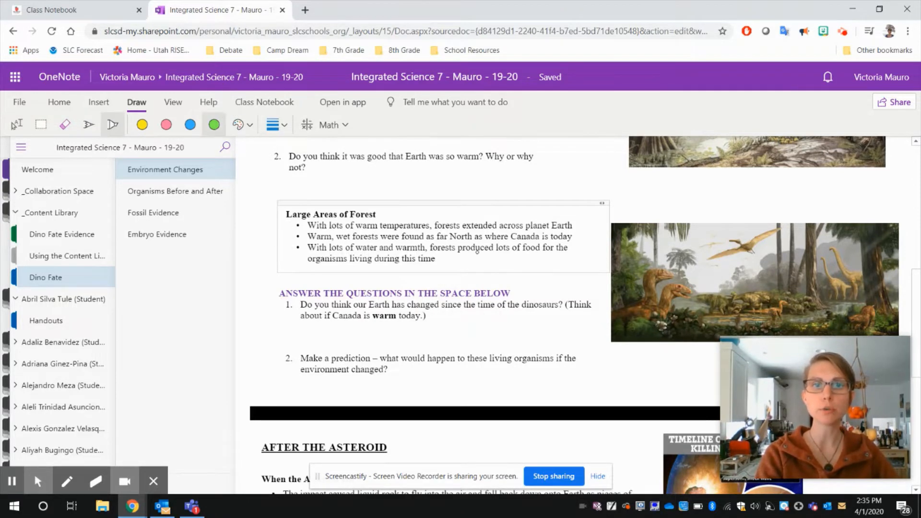
{"action": "left_click_drag", "start_coordinate": [499, 248], "coordinate": [575, 250]}
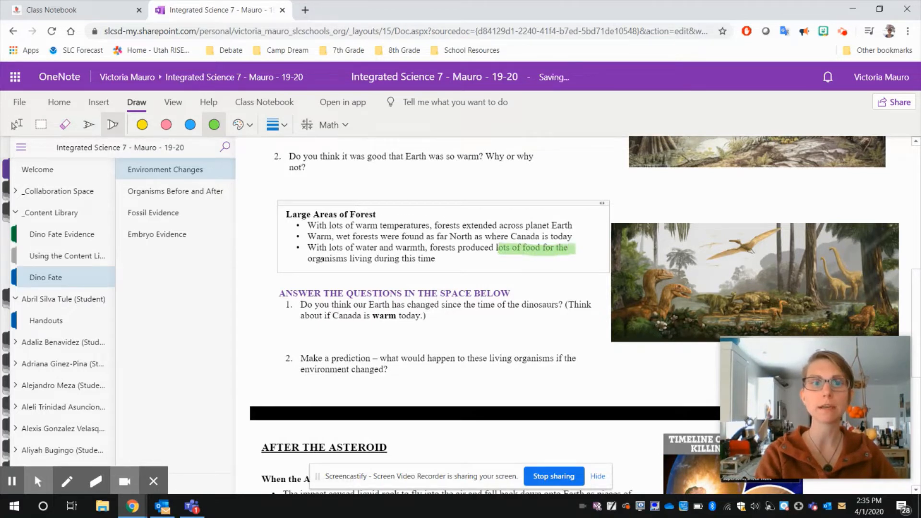
{"action": "left_click_drag", "start_coordinate": [309, 260], "coordinate": [440, 258]}
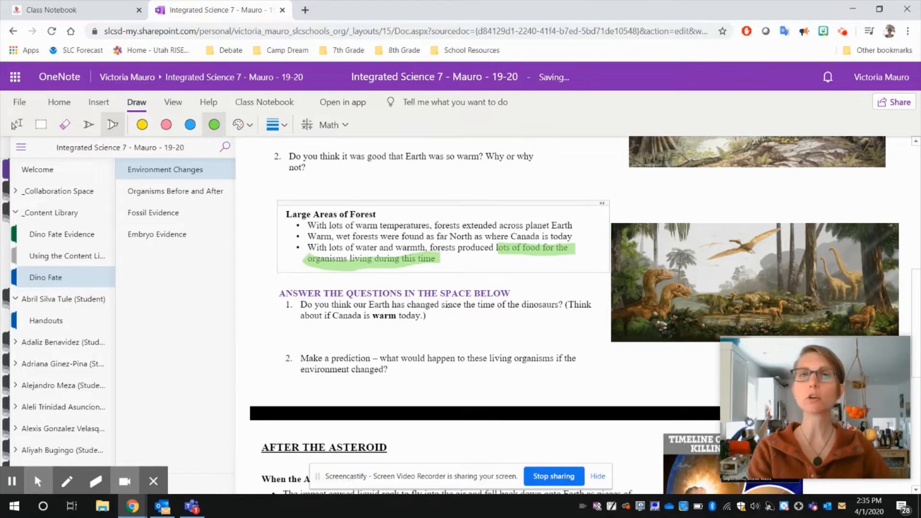
Step: In Dino Fate Evidence, replace the first Environment Evidence entry with "The asteroid put so much stuff into the atmosphere, it blocked out the sun. Plants couldn't grow."
{"action": "scroll", "coordinate": [602, 237], "scroll_direction": "down", "scroll_amount": 7}
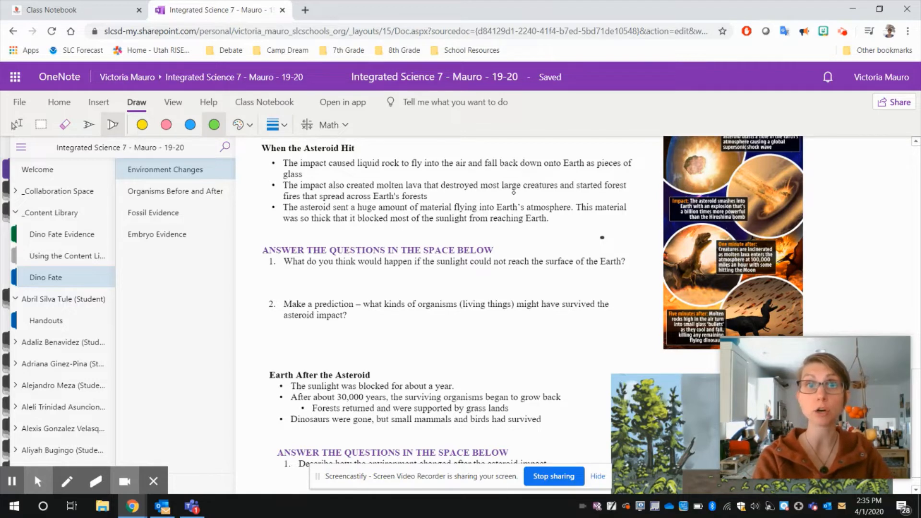
{"action": "scroll", "coordinate": [514, 191], "scroll_direction": "down", "scroll_amount": 1}
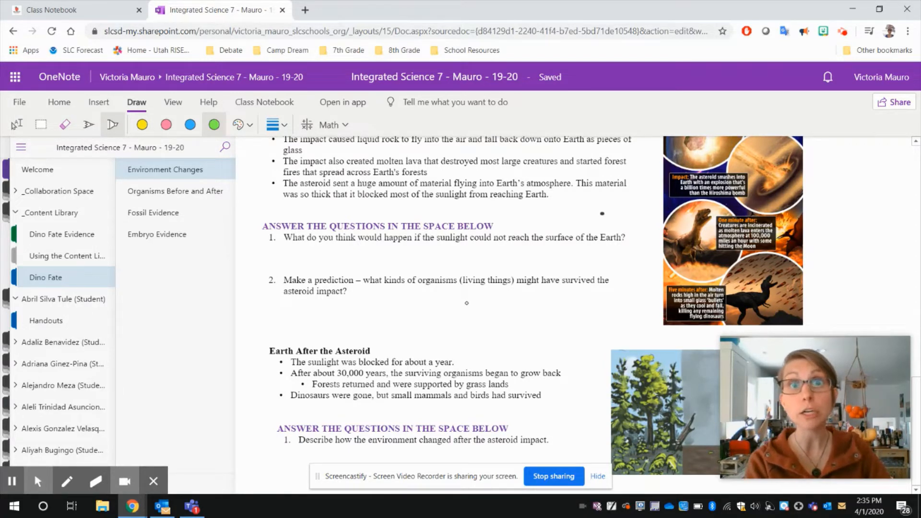
{"action": "scroll", "coordinate": [466, 303], "scroll_direction": "up", "scroll_amount": 4}
{"action": "scroll", "coordinate": [466, 303], "scroll_direction": "down", "scroll_amount": 4}
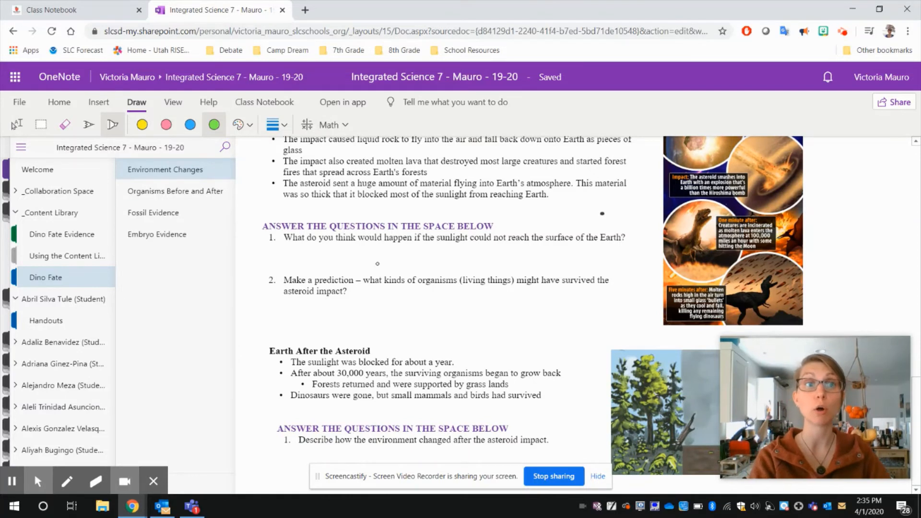
{"action": "left_click", "coordinate": [59, 235]}
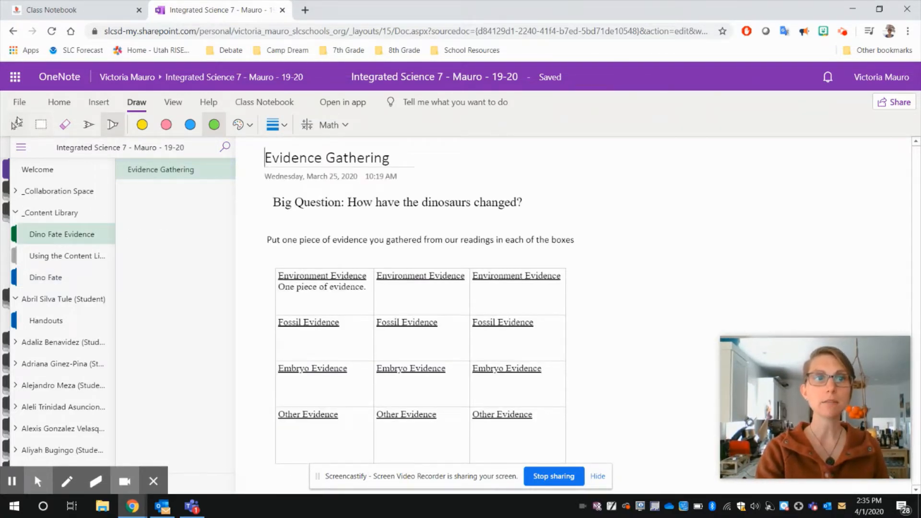
{"action": "left_click", "coordinate": [366, 287]}
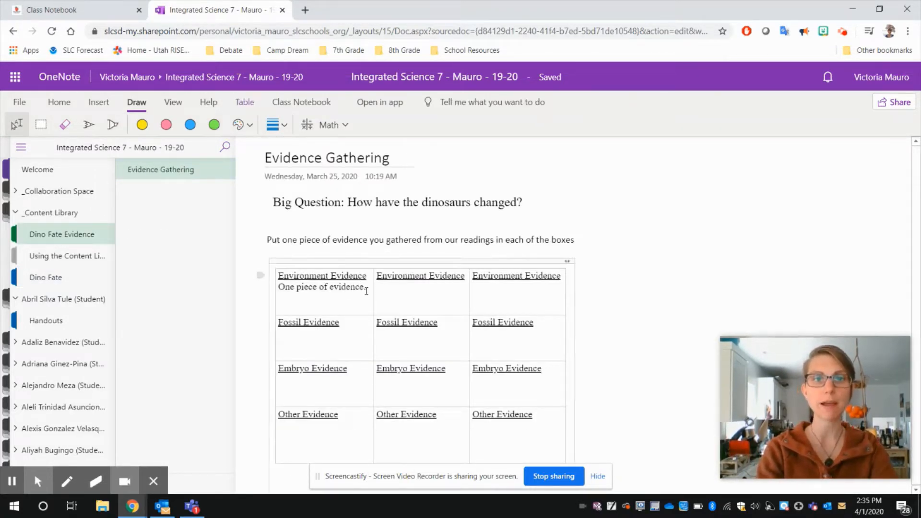
{"action": "left_click_drag", "start_coordinate": [367, 287], "coordinate": [279, 290]}
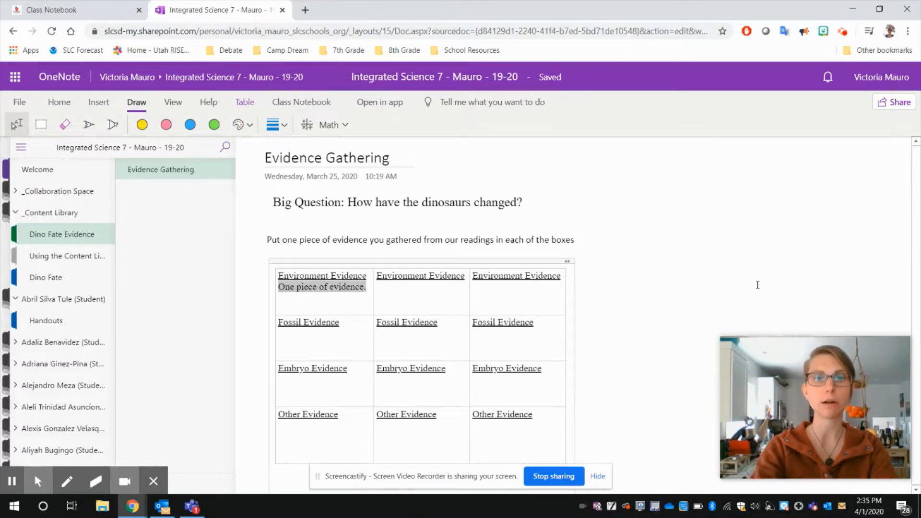
{"action": "type", "text": "The asteroid"}
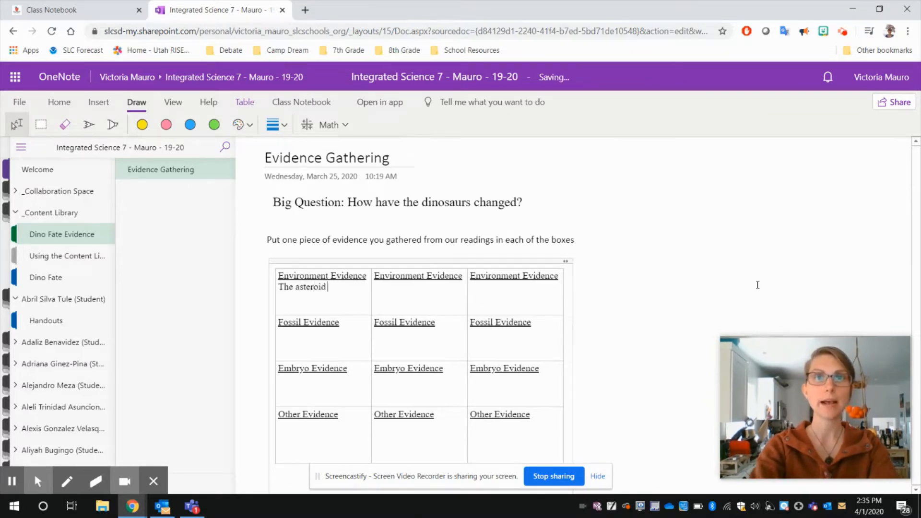
{"action": "type", "text": " put s"}
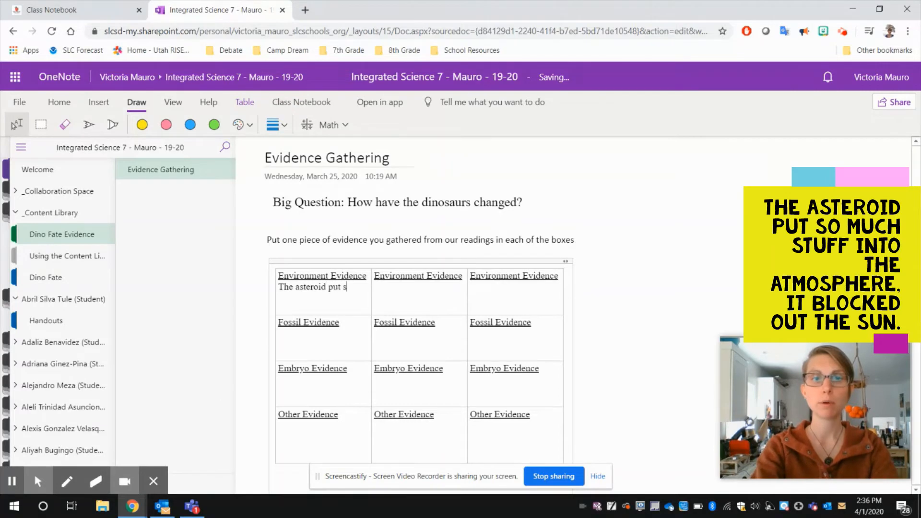
{"action": "type", "text": "o m uch"}
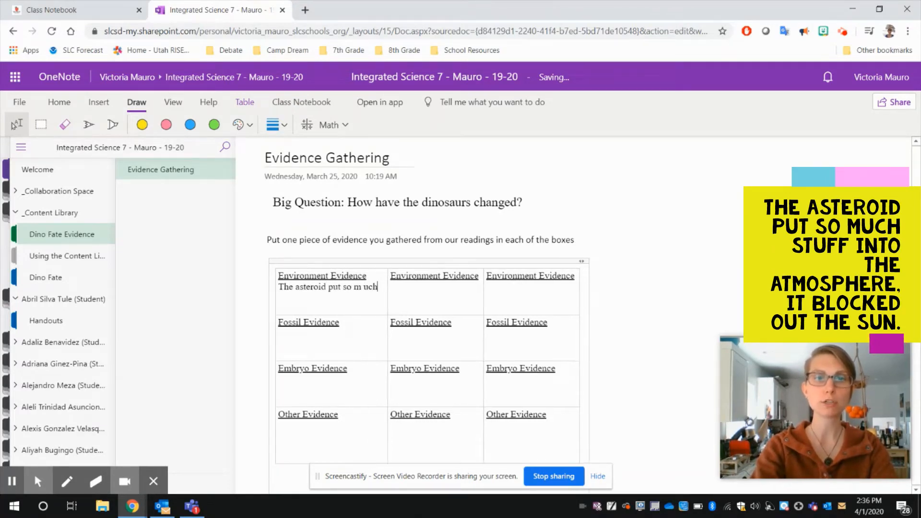
{"action": "key", "text": "BackSpace"}
{"action": "key", "text": "BackSpace"}
{"action": "key", "text": "BackSpace"}
{"action": "key", "text": "BackSpace"}
{"action": "type", "text": "uch"}
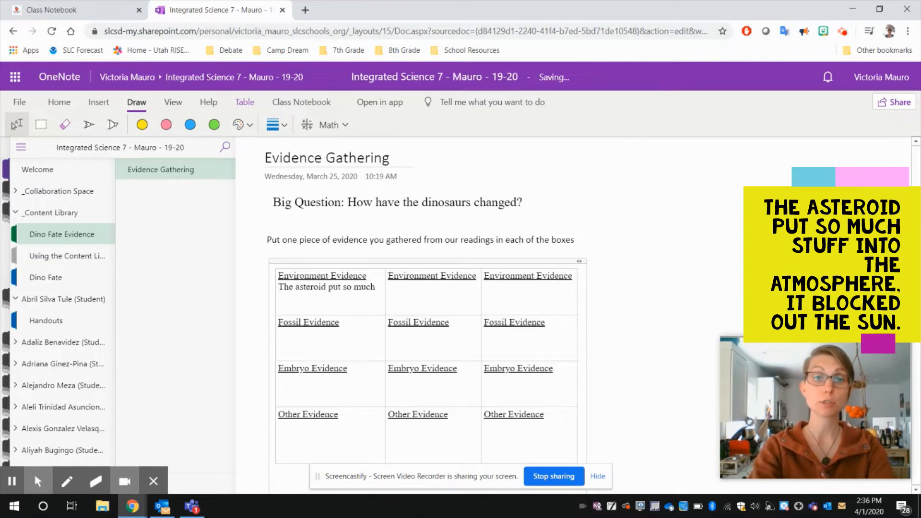
{"action": "type", "text": " stuff into the"}
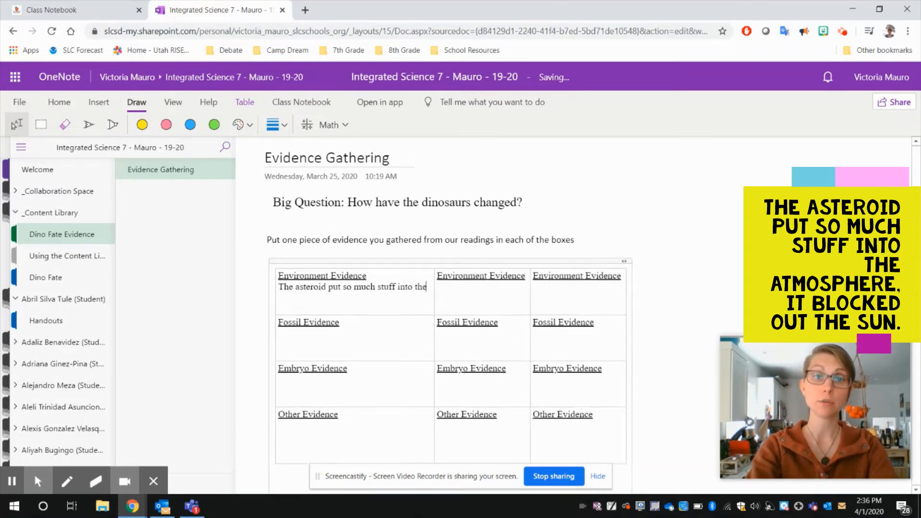
{"action": "type", "text": " ast"}
{"action": "type", "text": "mosphere, i"}
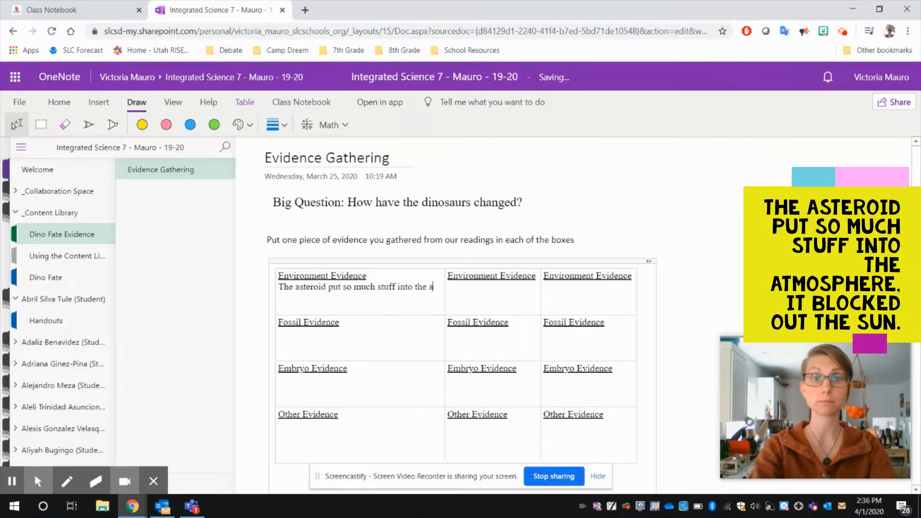
{"action": "type", "text": "t "}
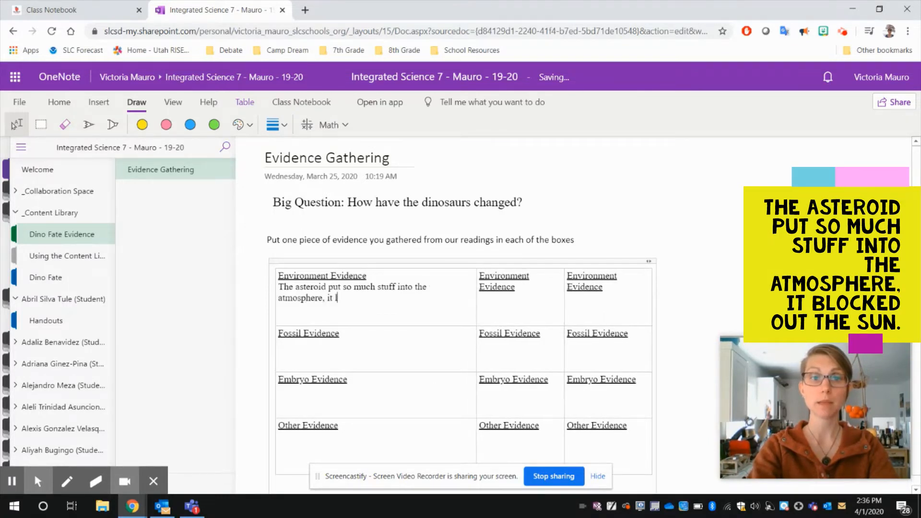
{"action": "type", "text": "blocked out the sun"}
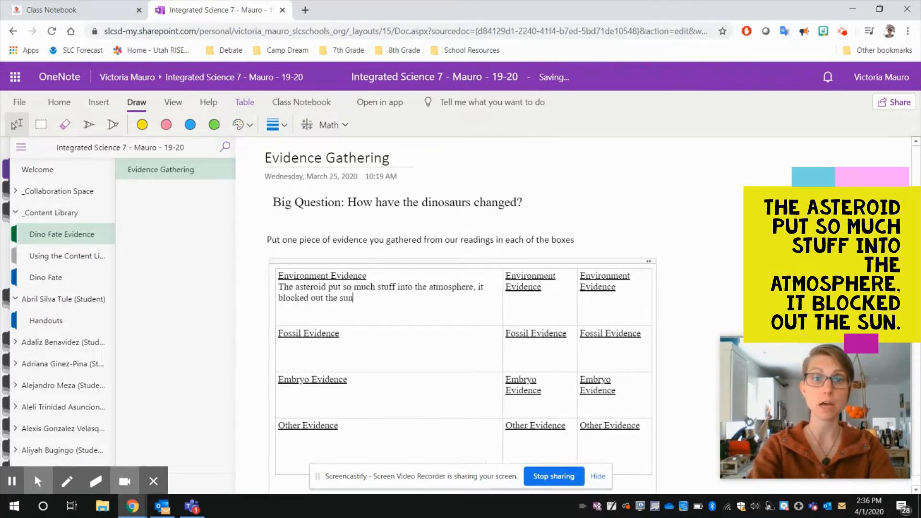
{"action": "type", "text": ". Plant"}
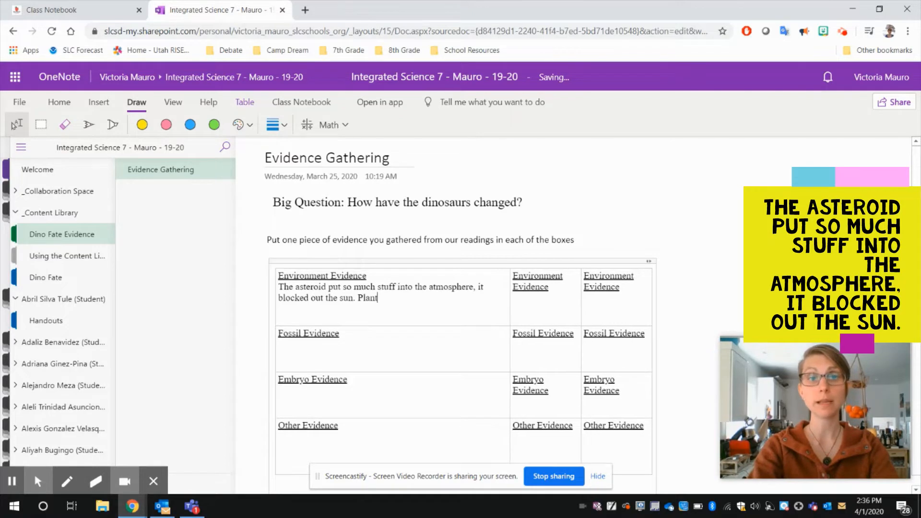
{"action": "type", "text": "s counldn't grow."}
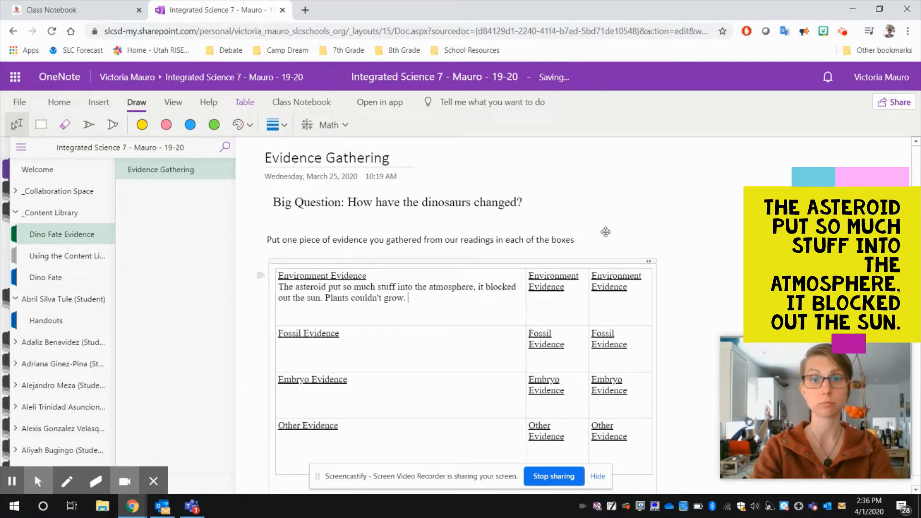
Step: Widen the evidence table's container to give its three columns more room
{"action": "scroll", "coordinate": [712, 264], "scroll_direction": "down", "scroll_amount": 1}
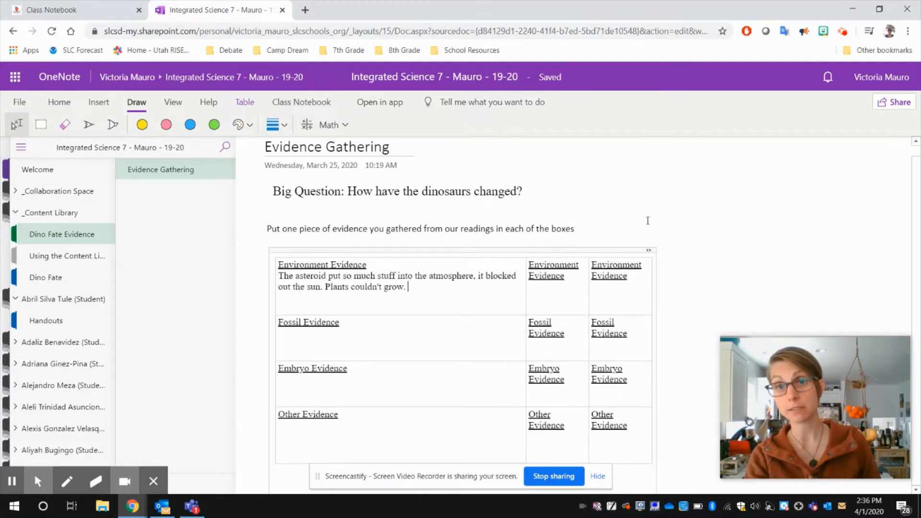
{"action": "left_click", "coordinate": [696, 263]}
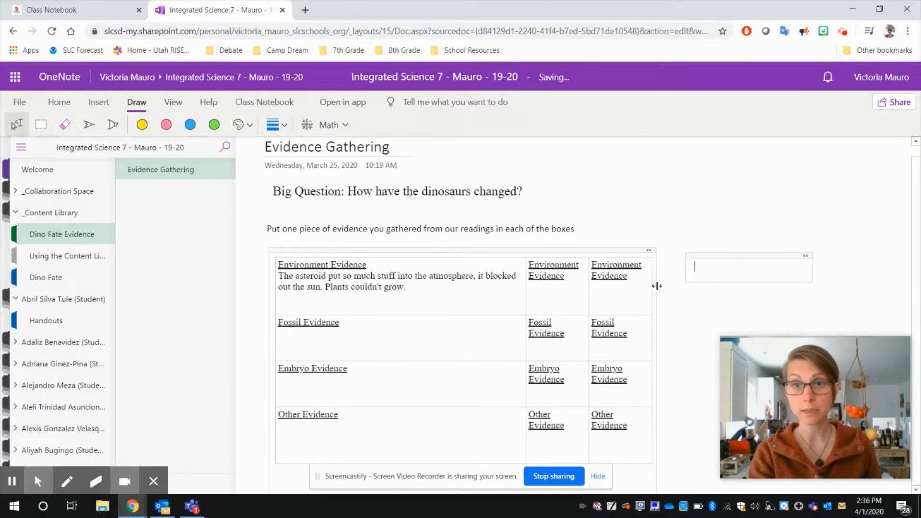
{"action": "mouse_move", "coordinate": [656, 286]}
{"action": "left_mouse_down"}
{"action": "mouse_move", "coordinate": [770, 295]}
{"action": "mouse_move", "coordinate": [759, 294]}
{"action": "left_mouse_up"}
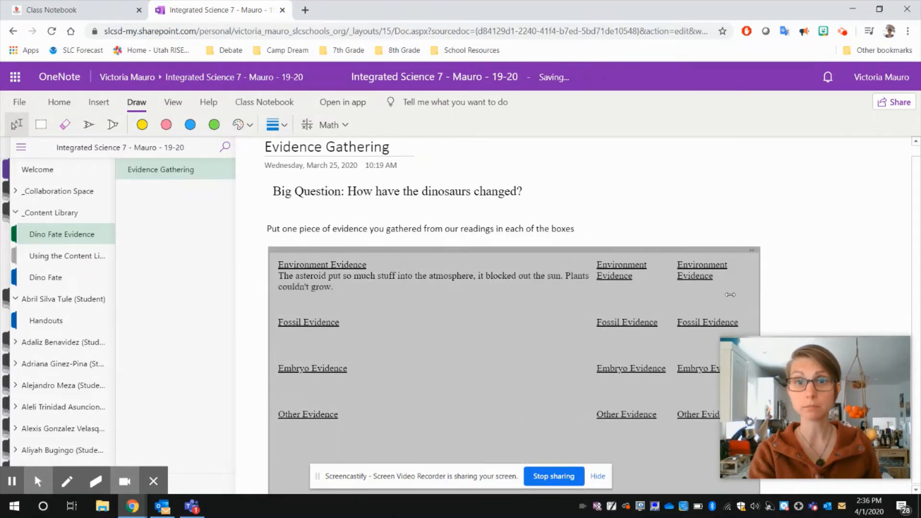
{"action": "left_click", "coordinate": [610, 307]}
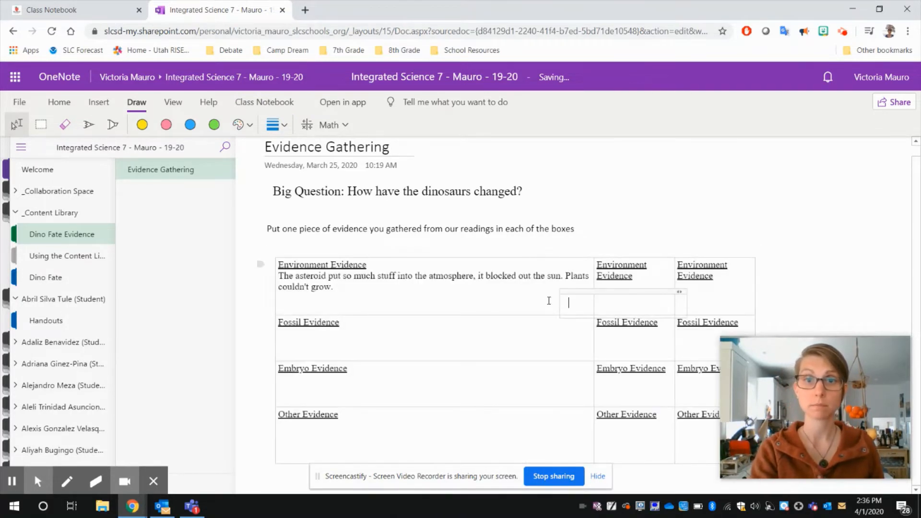
Step: Narrow the evidence table's first column and widen the second and third so each Environment Evidence heading fits on one line
{"action": "left_click", "coordinate": [515, 296]}
{"action": "left_click_drag", "start_coordinate": [595, 281], "coordinate": [472, 286]}
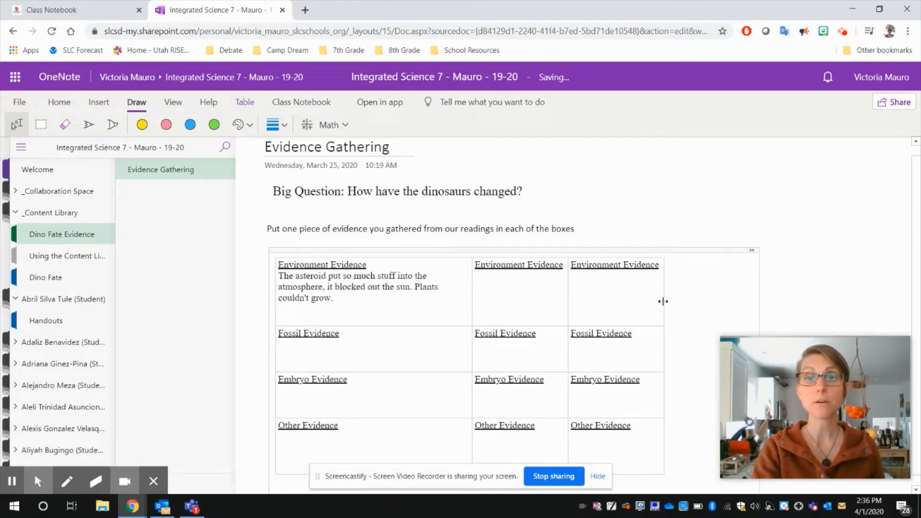
{"action": "left_click_drag", "start_coordinate": [663, 300], "coordinate": [707, 301]}
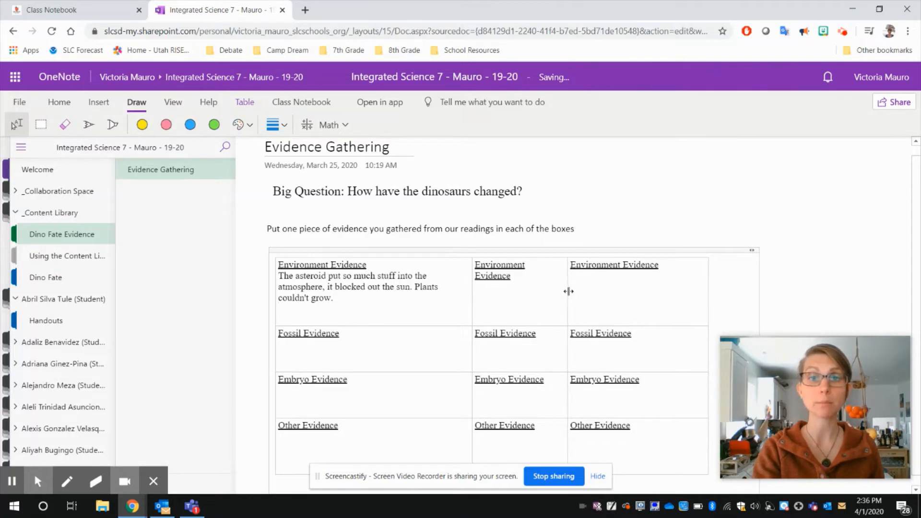
{"action": "left_click_drag", "start_coordinate": [569, 290], "coordinate": [597, 296]}
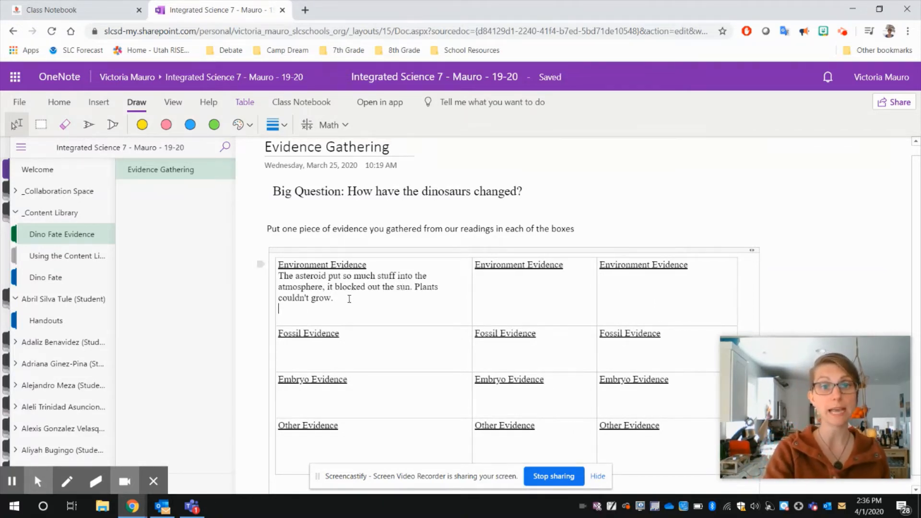
Step: Continue the first Environment Evidence entry with "Plant eating dinosaurs didn't have any food."
{"action": "left_click", "coordinate": [349, 298]}
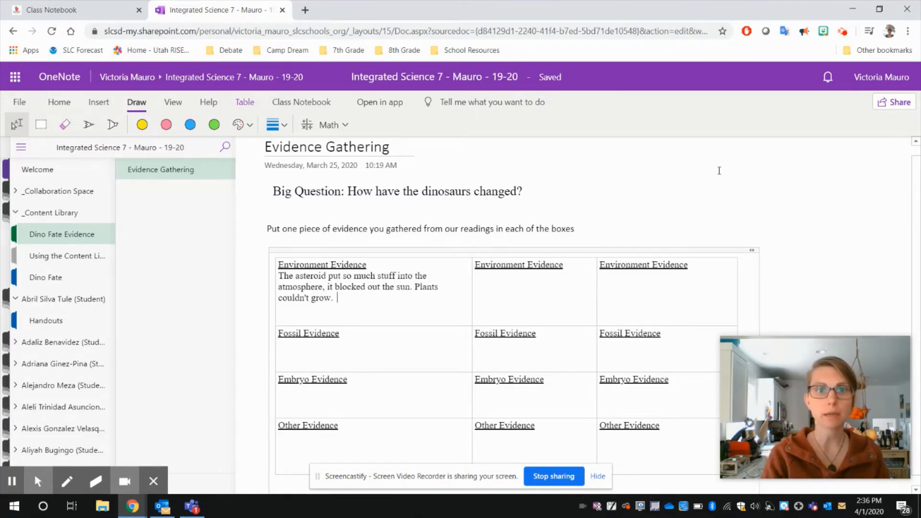
{"action": "type", "text": "Plant ea"}
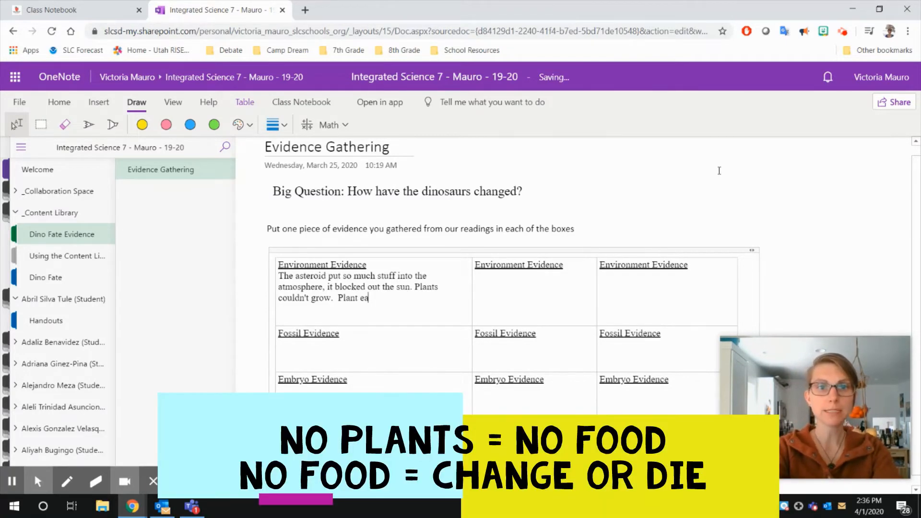
{"action": "type", "text": "ting dinos"}
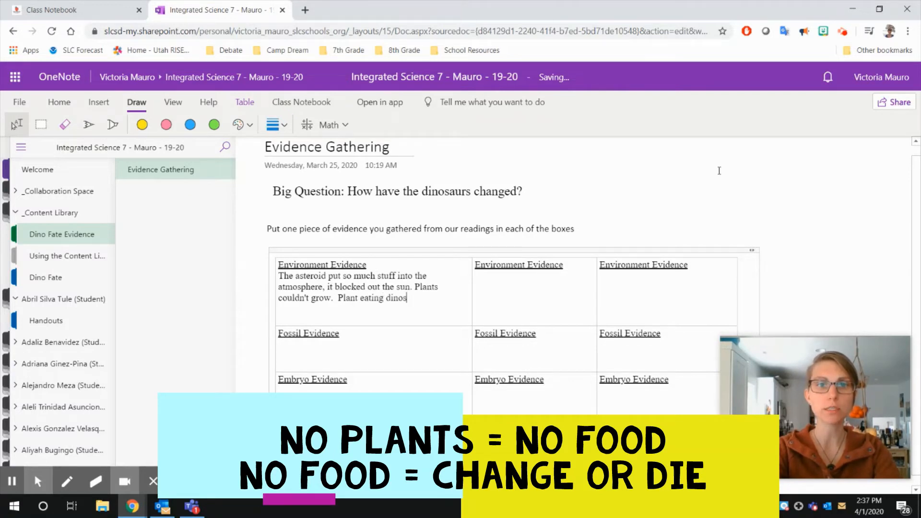
{"action": "type", "text": "aurs didn't have any food. "}
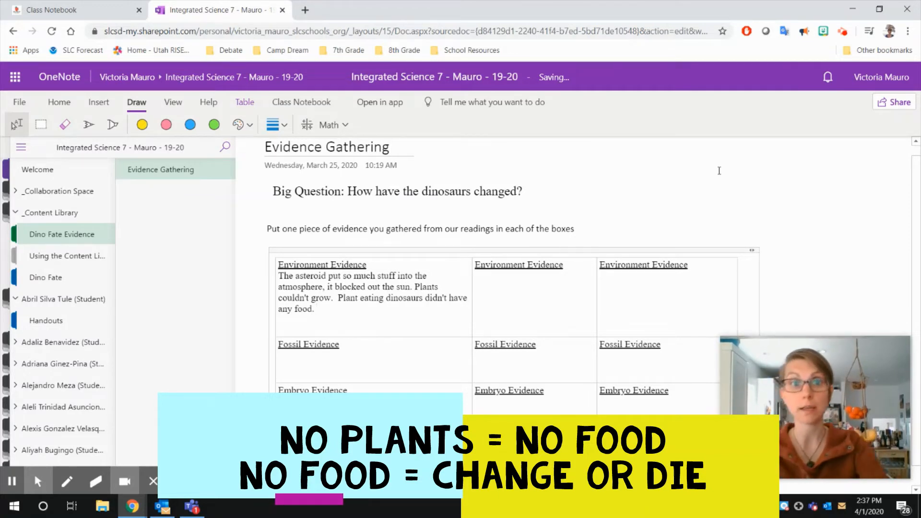
Step: End the first Environment Evidence entry with "That means dinosaurs that ate other dinosaurs didn't have food."
{"action": "type", "text": "That means mea"}
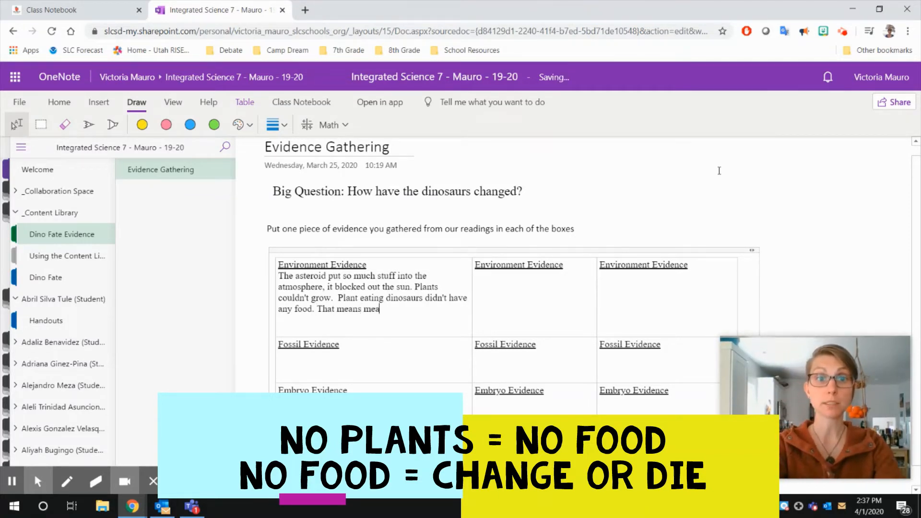
{"action": "type", "text": "t"}
{"action": "key", "text": "BackSpace"}
{"action": "key", "text": "BackSpace"}
{"action": "key", "text": "BackSpace"}
{"action": "key", "text": "BackSpace"}
{"action": "type", "text": "dinosaurs tha ta"}
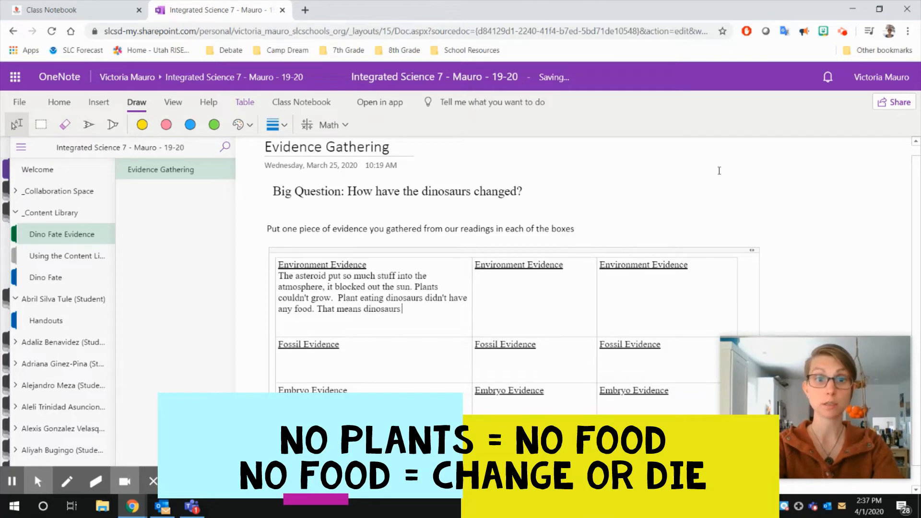
{"action": "key", "text": "BackSpace"}
{"action": "key", "text": "BackSpace"}
{"action": "type", "text": "ate other dinosuras"}
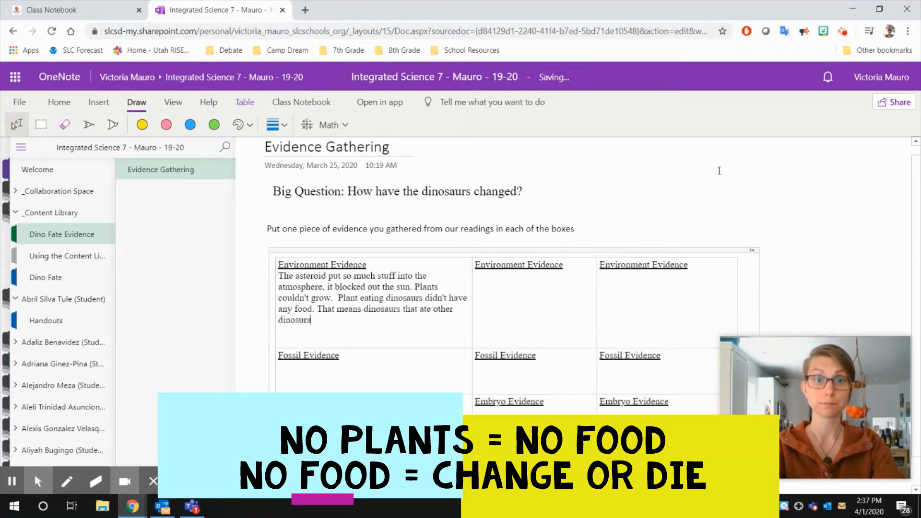
{"action": "key", "text": "BackSpace"}
{"action": "key", "text": "BackSpace"}
{"action": "key", "text": "BackSpace"}
{"action": "type", "text": "aurs didn't have fo"}
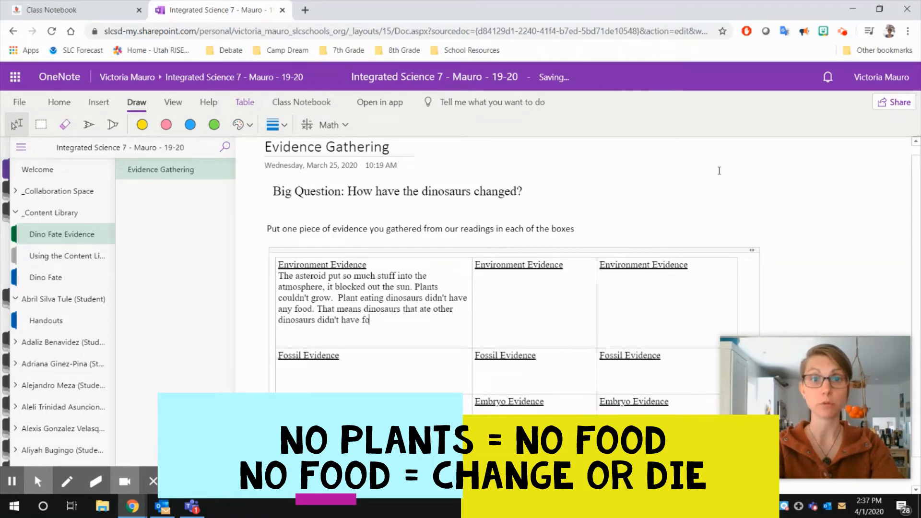
{"action": "type", "text": "od."}
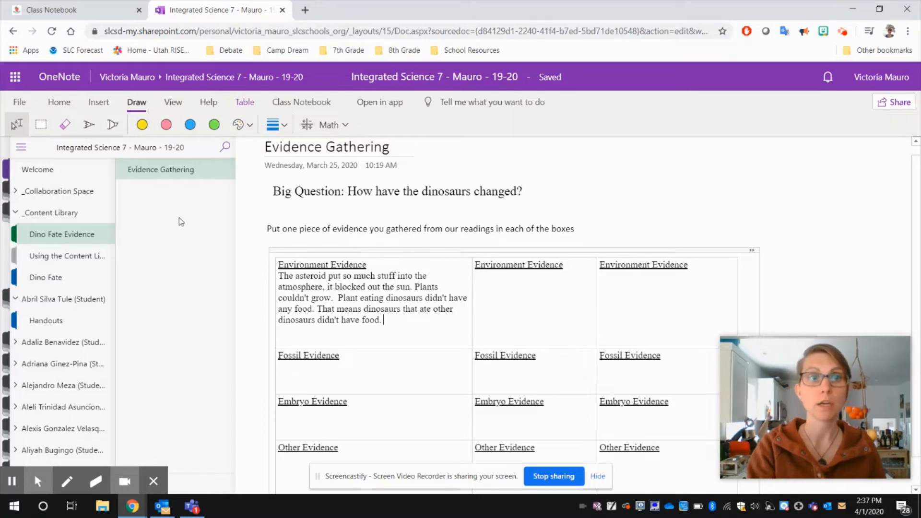
Step: View Dino Fate's Environment Changes and Organisms Before and After pages, and return to the Dino Fate Evidence section
{"action": "left_click", "coordinate": [63, 282]}
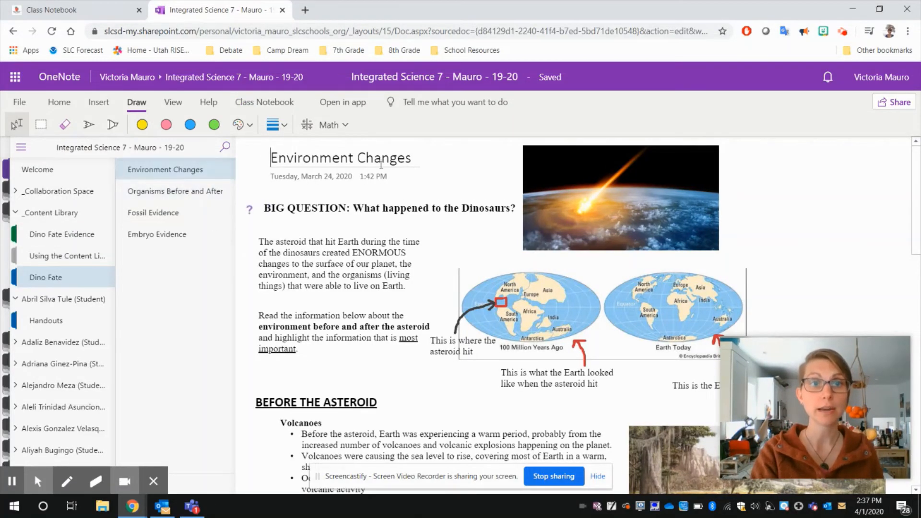
{"action": "left_click", "coordinate": [188, 193]}
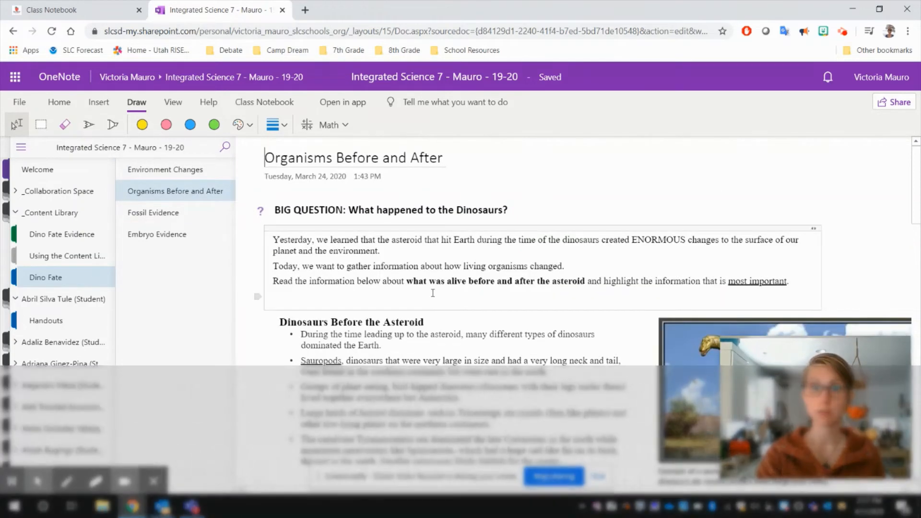
{"action": "left_click", "coordinate": [83, 235]}
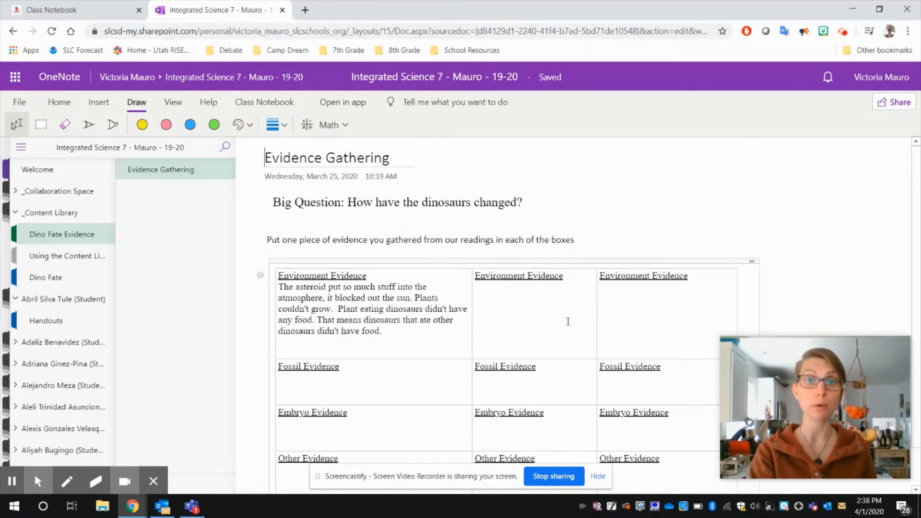
Step: Close the notebook and open the "Do Last- Environmental Evidence Review" assignment from the Canvas course's modules
{"action": "left_click", "coordinate": [283, 10]}
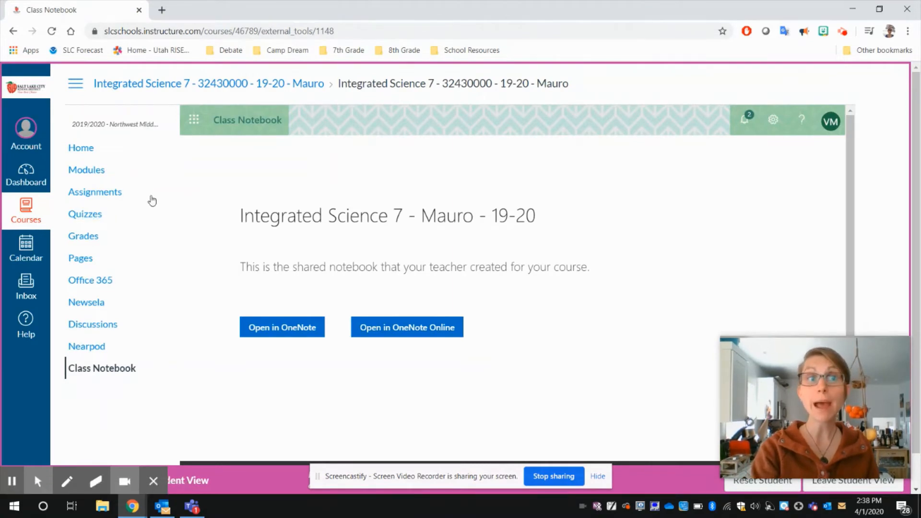
{"action": "left_click", "coordinate": [102, 171]}
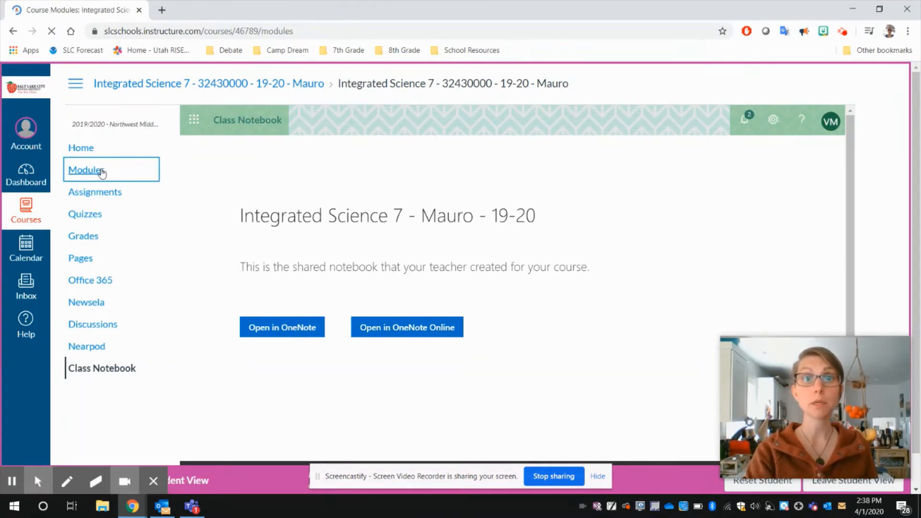
{"action": "scroll", "coordinate": [561, 366], "scroll_direction": "down", "scroll_amount": 10}
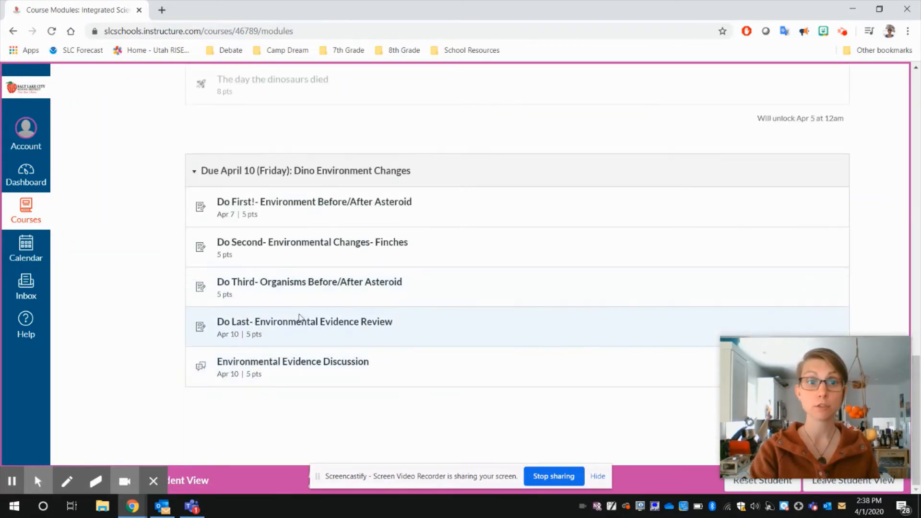
{"action": "left_click", "coordinate": [310, 330]}
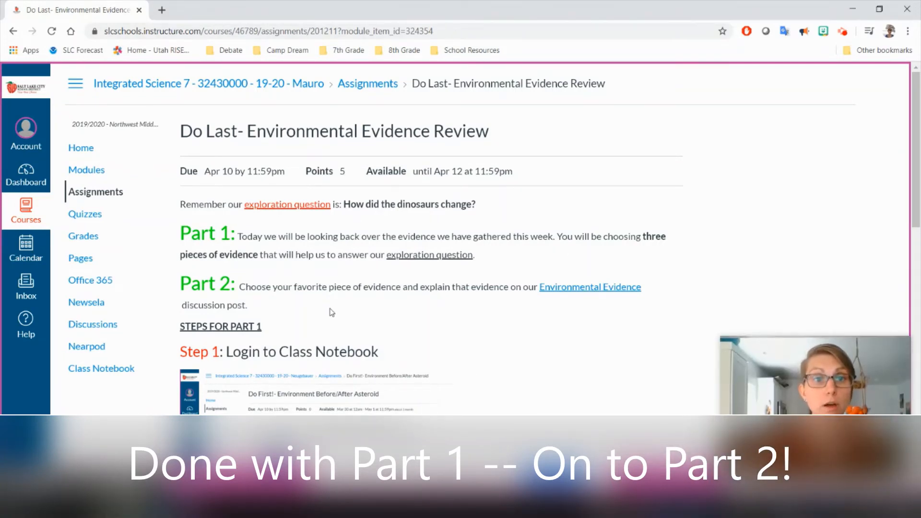
Step: Try to open the Environmental Evidence discussion through the assignment's Part 2 link, and return to the course modules
{"action": "scroll", "coordinate": [331, 311], "scroll_direction": "down", "scroll_amount": 1}
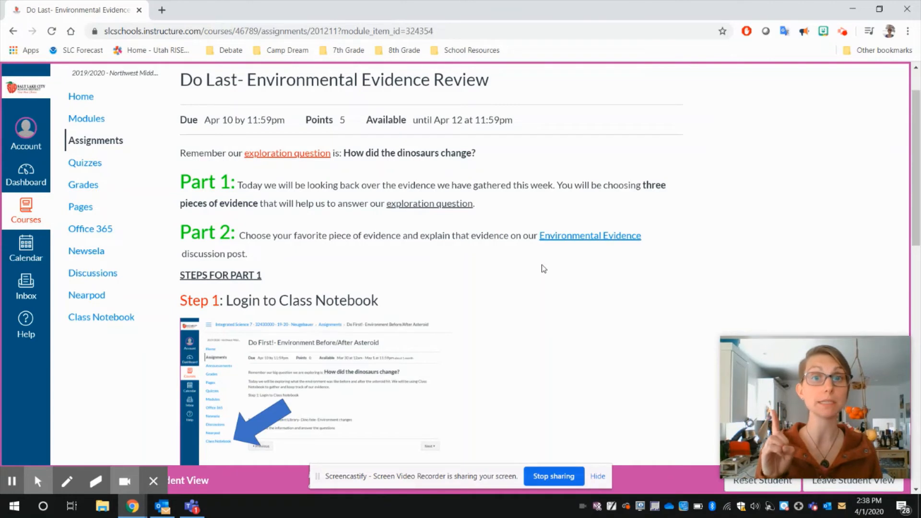
{"action": "left_click", "coordinate": [579, 240]}
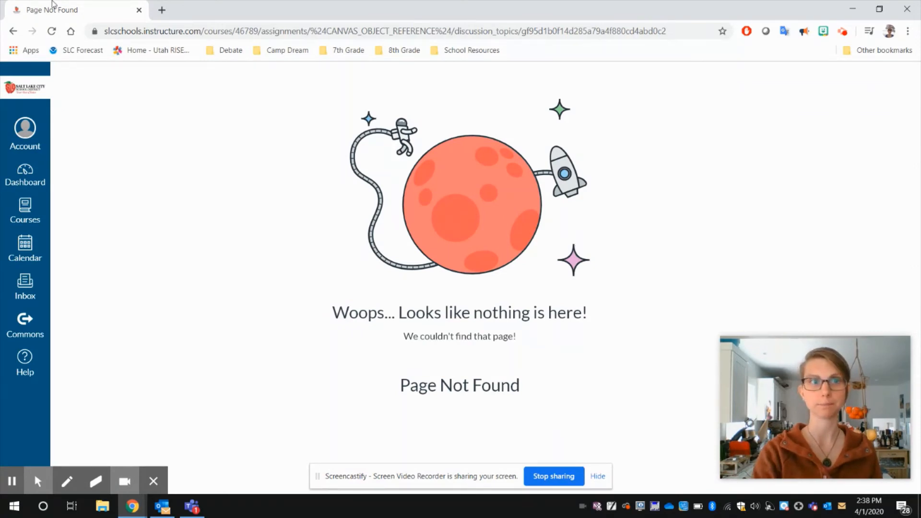
{"action": "left_click", "coordinate": [13, 30]}
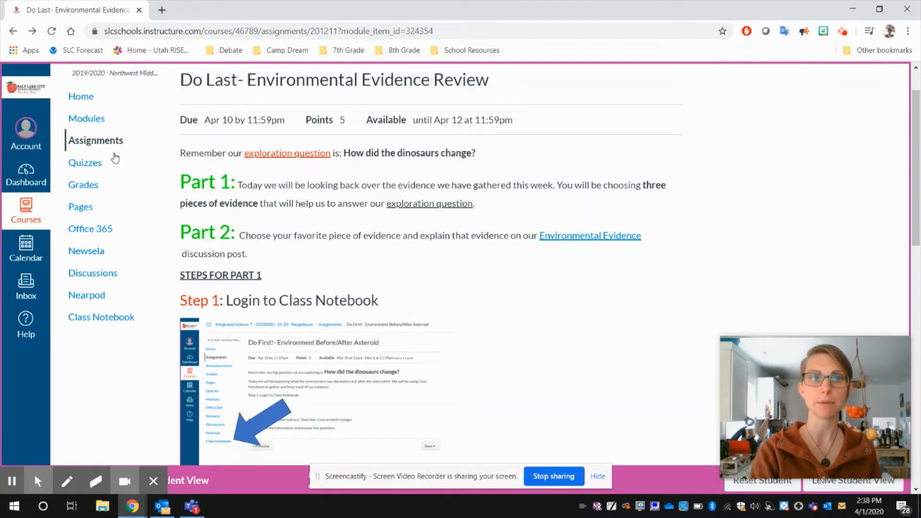
{"action": "left_click", "coordinate": [10, 31]}
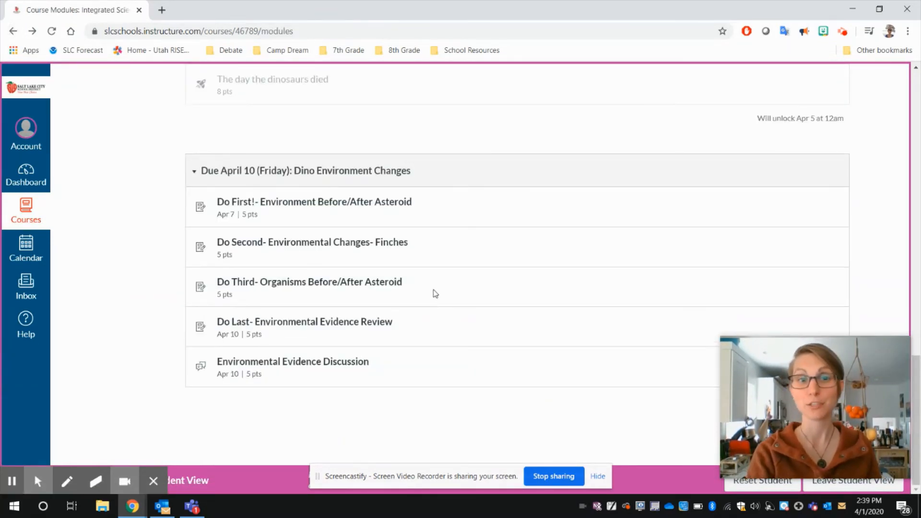
Step: Open the Environmental Evidence Discussion from the April 10 module and read its two steps and sentence stems
{"action": "left_click", "coordinate": [315, 368]}
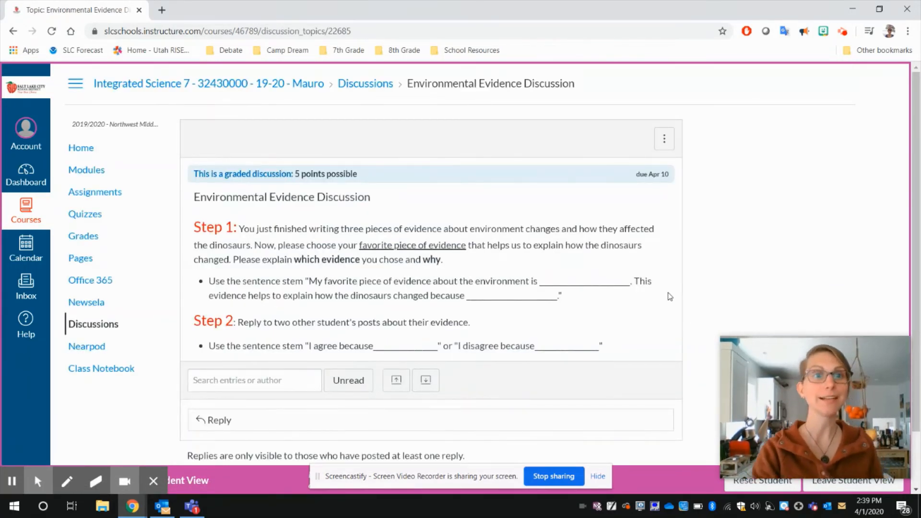
{"action": "scroll", "coordinate": [669, 294], "scroll_direction": "down", "scroll_amount": 1}
{"action": "scroll", "coordinate": [668, 294], "scroll_direction": "down", "scroll_amount": 1}
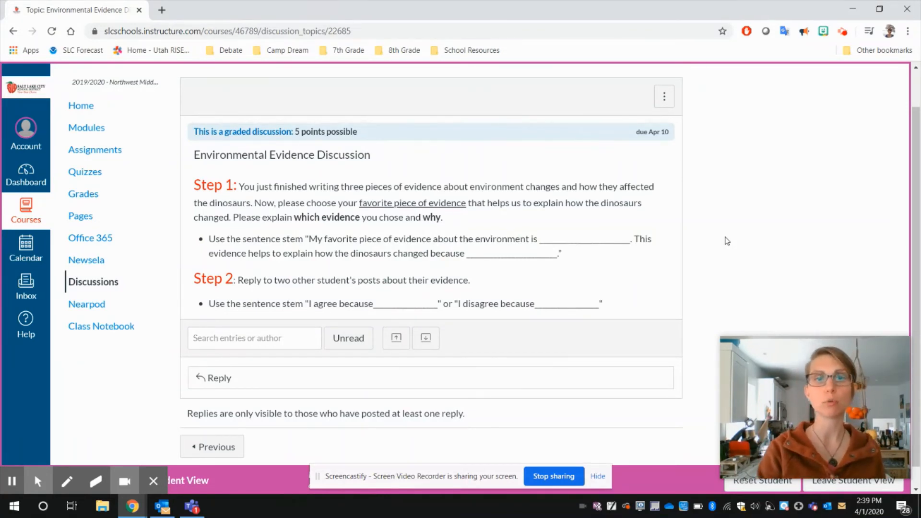
{"action": "scroll", "coordinate": [727, 241], "scroll_direction": "down", "scroll_amount": 1}
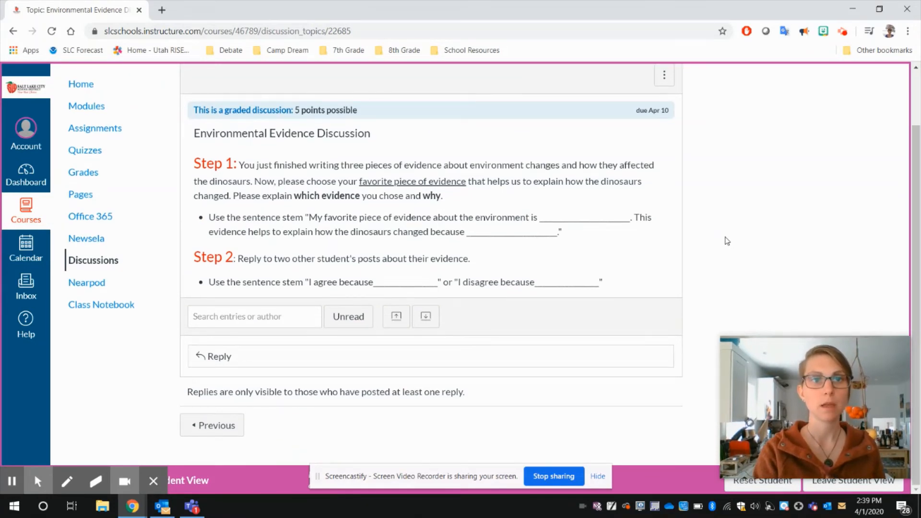
Step: Start a discussion reply reading "My favorite piece of evidence about the environment is that the asteroid blocked out the sun and no plants could grow."
{"action": "left_click", "coordinate": [355, 357]}
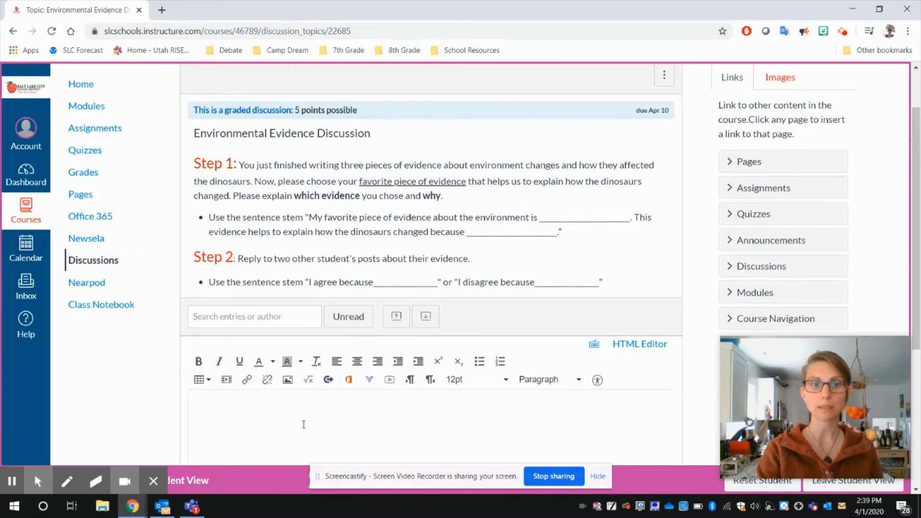
{"action": "scroll", "coordinate": [303, 424], "scroll_direction": "down", "scroll_amount": 3}
{"action": "scroll", "coordinate": [303, 424], "scroll_direction": "up", "scroll_amount": 1}
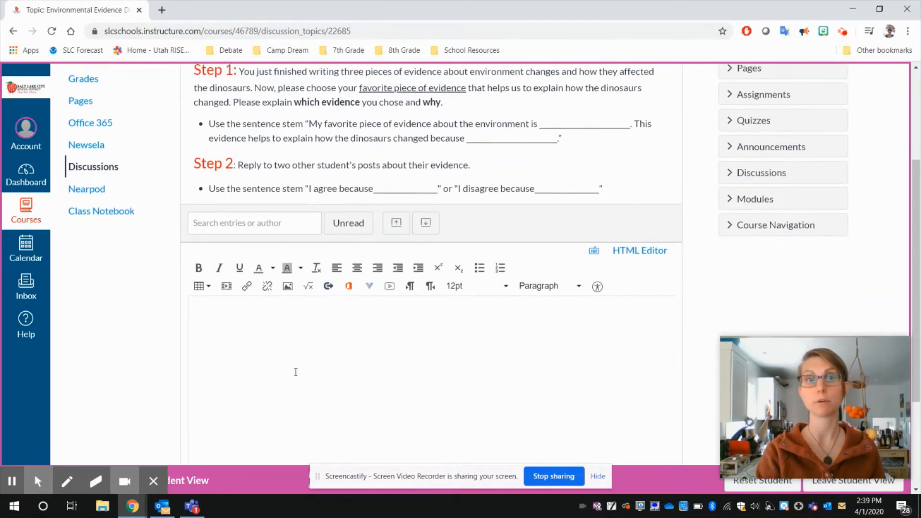
{"action": "scroll", "coordinate": [295, 373], "scroll_direction": "up", "scroll_amount": 1}
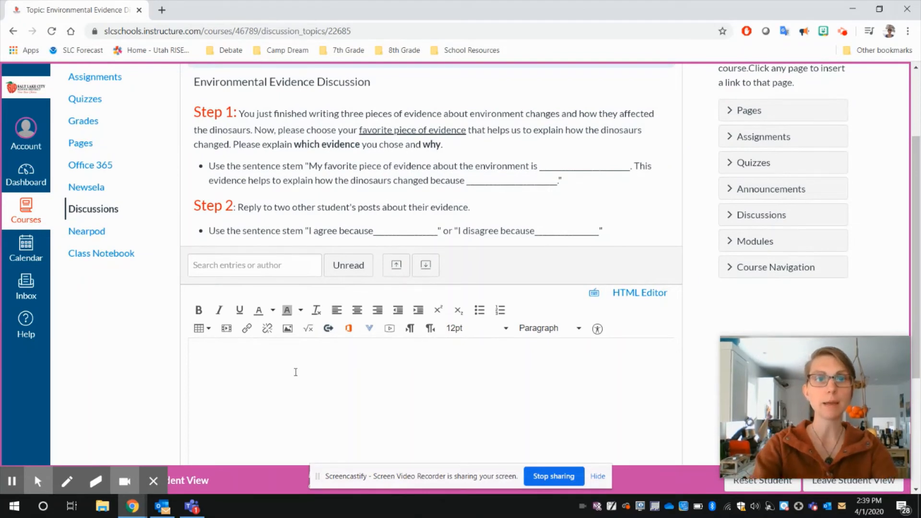
{"action": "type", "text": "My favorite pi"}
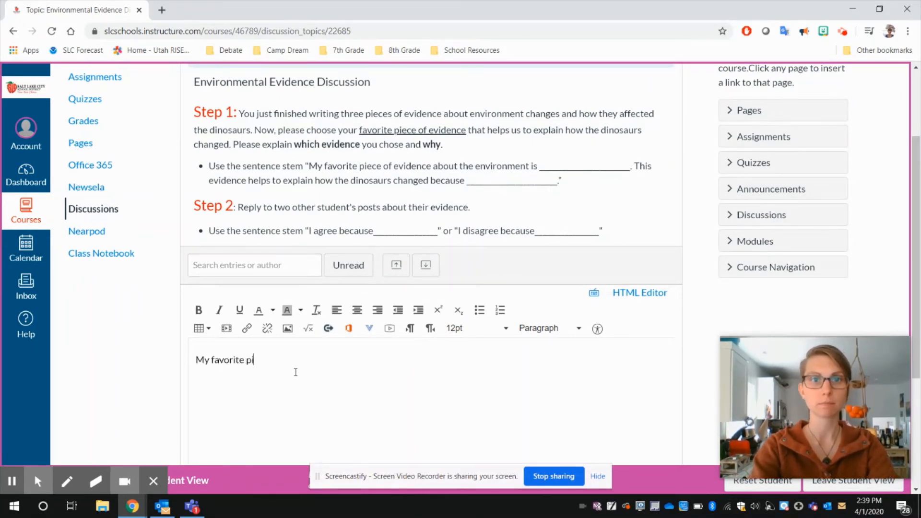
{"action": "type", "text": "eece of evidence about "}
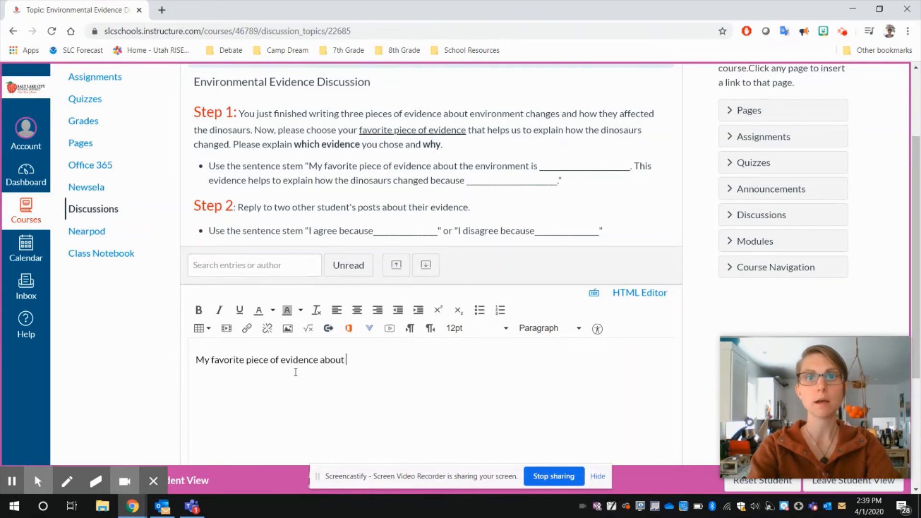
{"action": "type", "text": "the environment is"}
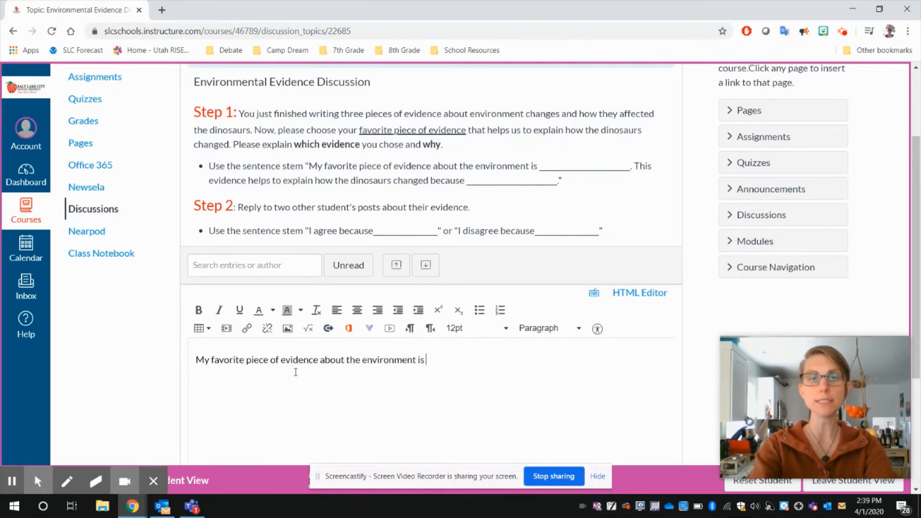
{"action": "type", "text": " that the as"}
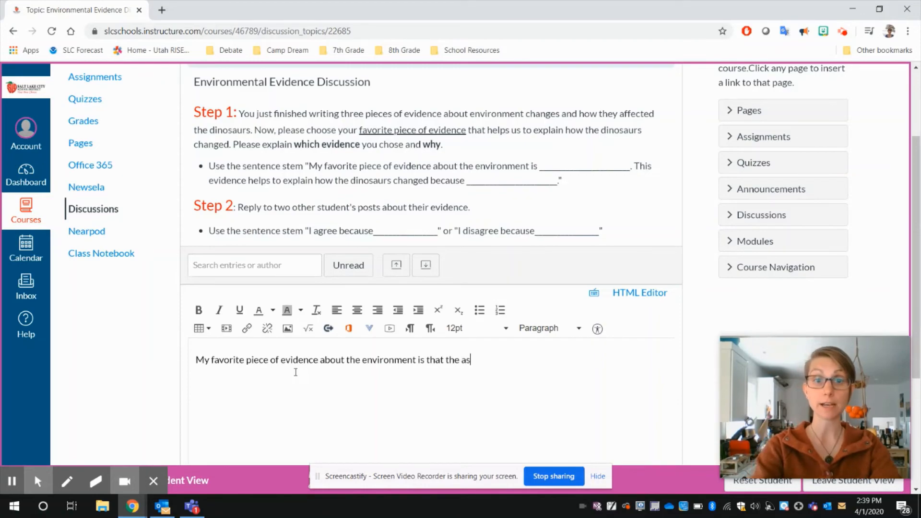
{"action": "type", "text": "teroid blocked ou"}
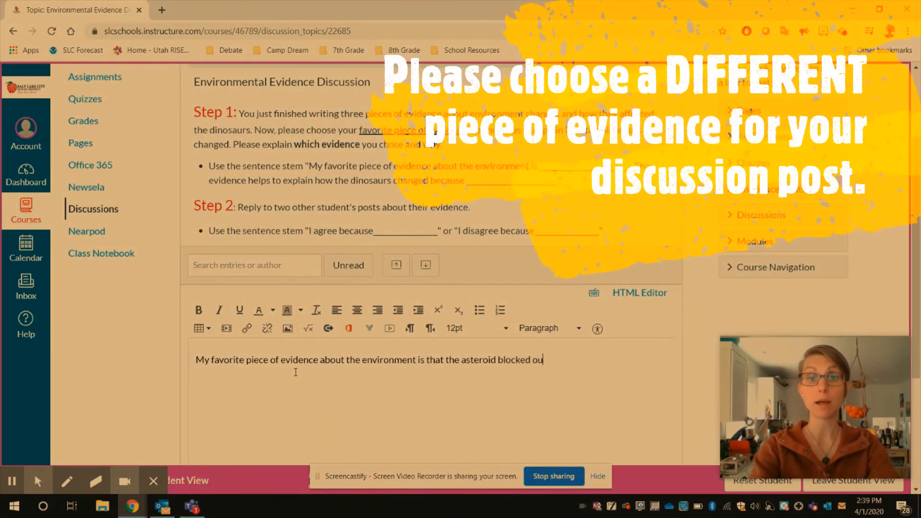
{"action": "type", "text": "t the sun and no plan"}
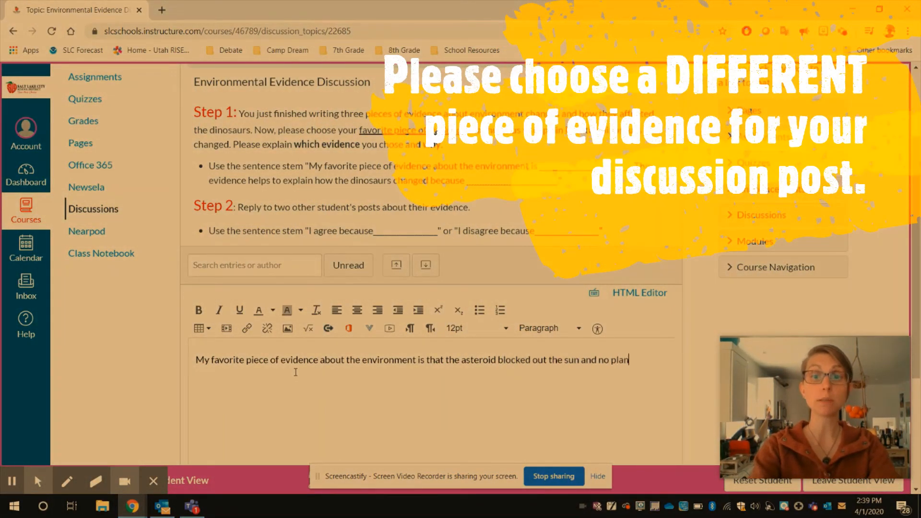
{"action": "type", "text": "ts could grow"}
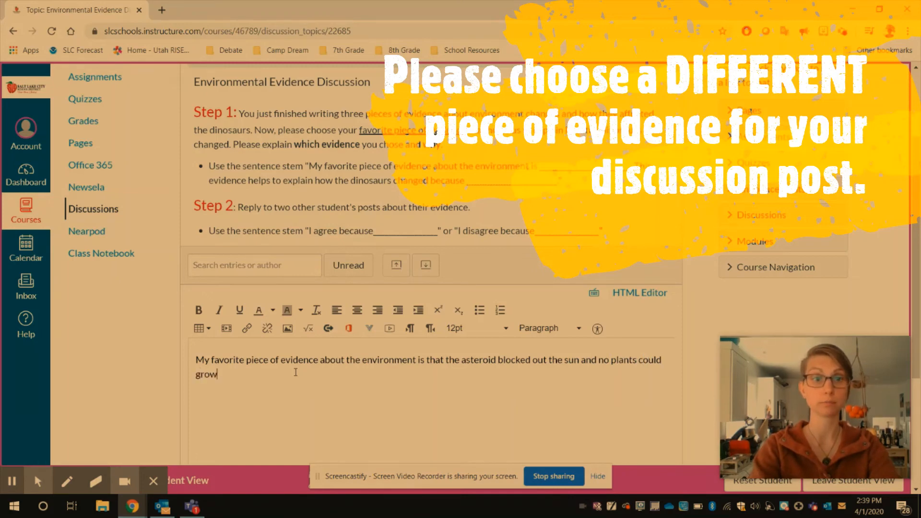
Step: Add to the reply: "This evidence helps to explain how the dinosaurs changed because, without plants, there was no food and some of the dinosaurs may have died."
{"action": "type", "text": ". This evidence h"}
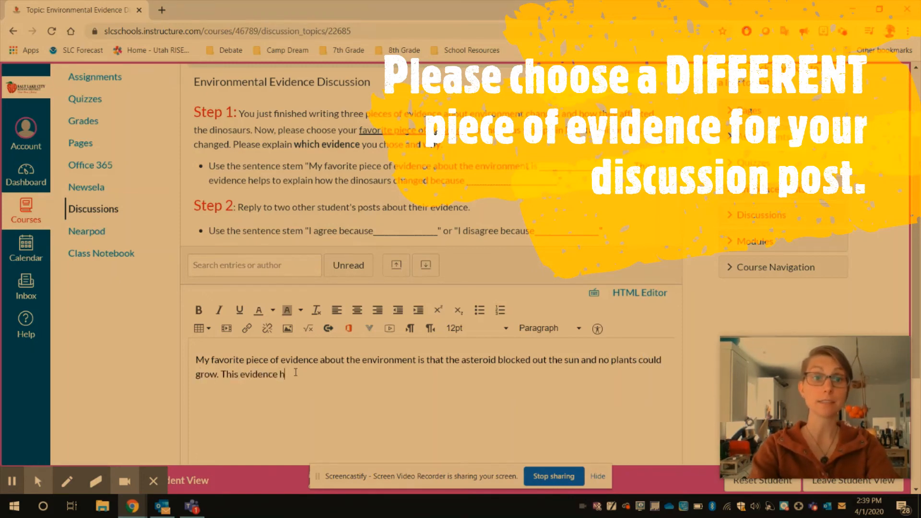
{"action": "type", "text": "elps to explain how the di"}
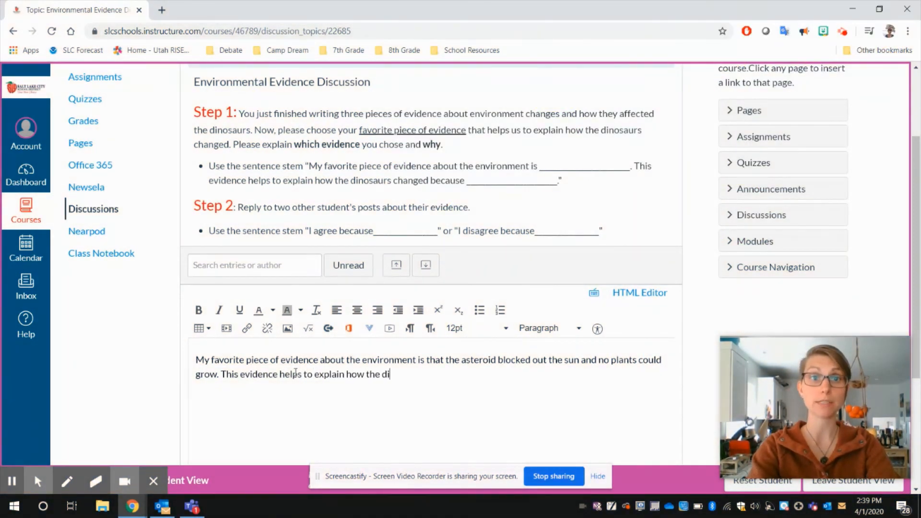
{"action": "type", "text": "nosaurs changed be"}
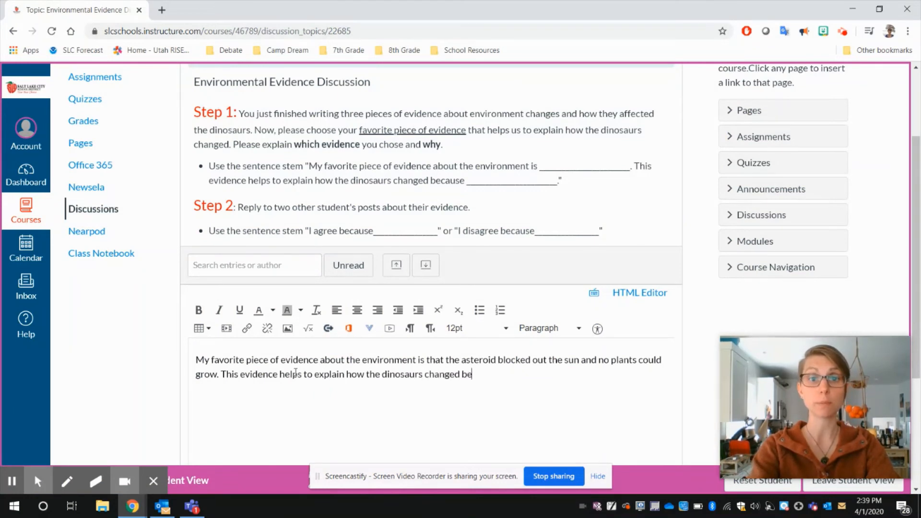
{"action": "type", "text": "cause, witout"}
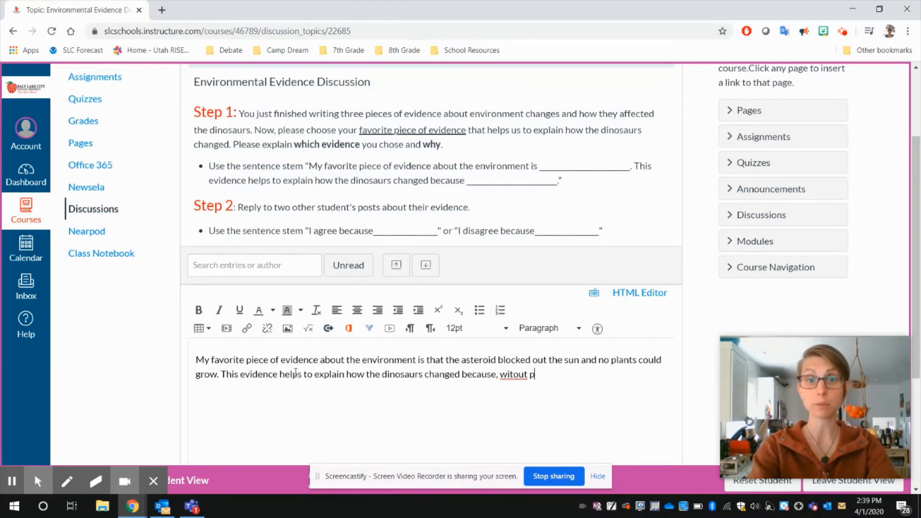
{"action": "key", "text": "BackSpace"}
{"action": "key", "text": "BackSpace"}
{"action": "key", "text": "BackSpace"}
{"action": "type", "text": "hout plants, "}
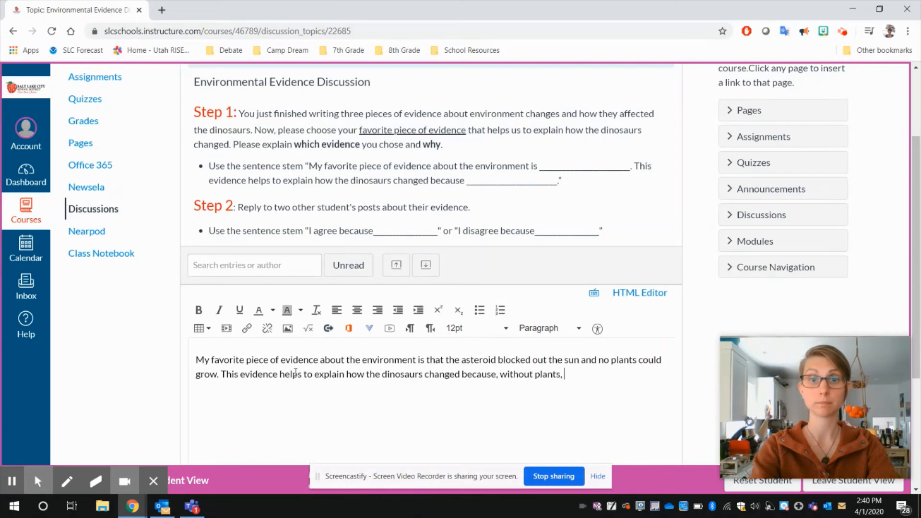
{"action": "type", "text": "there was no"}
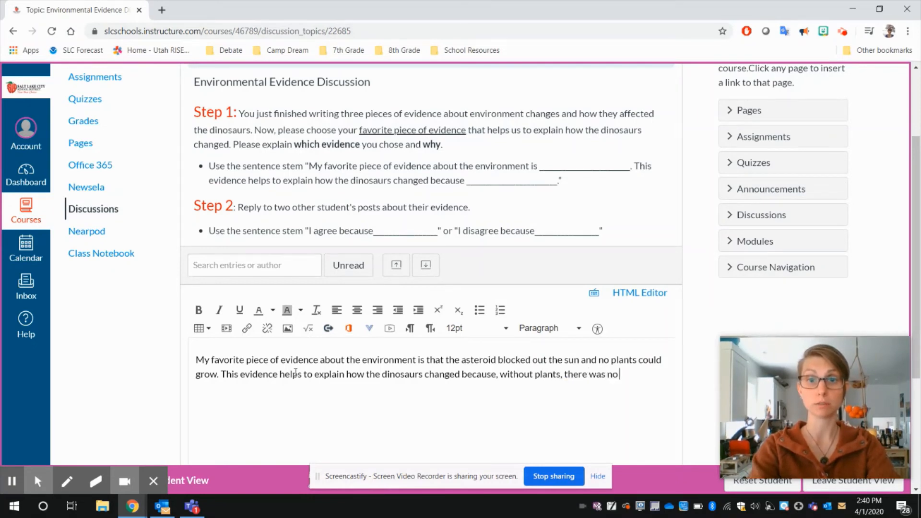
{"action": "type", "text": " food and some of the"}
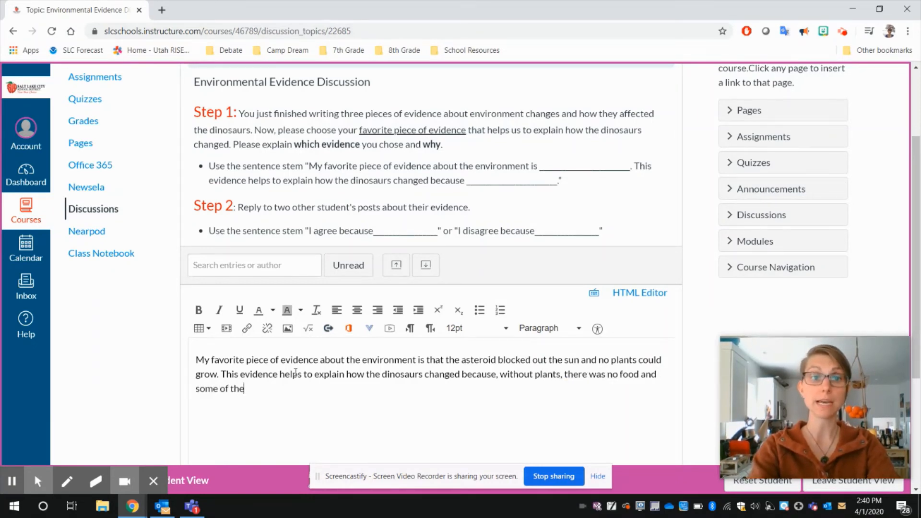
{"action": "type", "text": " dinosaurs may have die."}
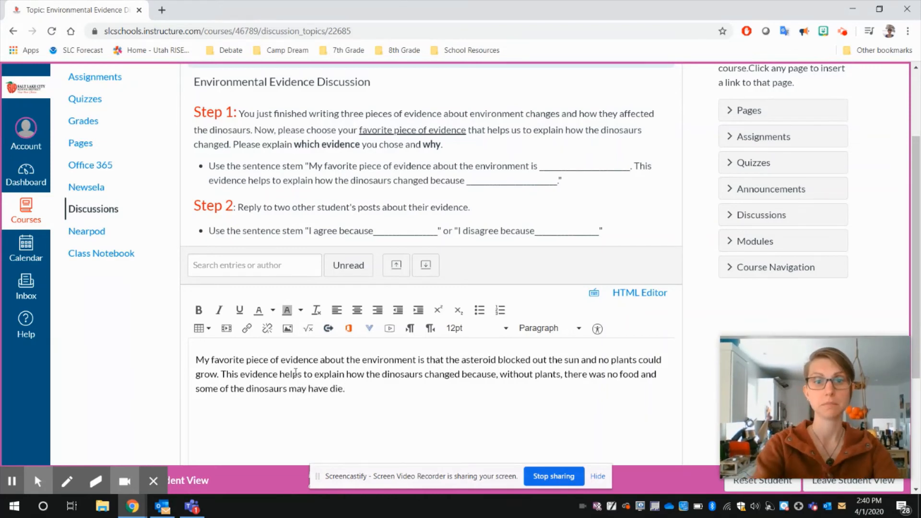
{"action": "key", "text": "BackSpace"}
{"action": "key", "text": "BackSpace"}
{"action": "type", "text": "d."}
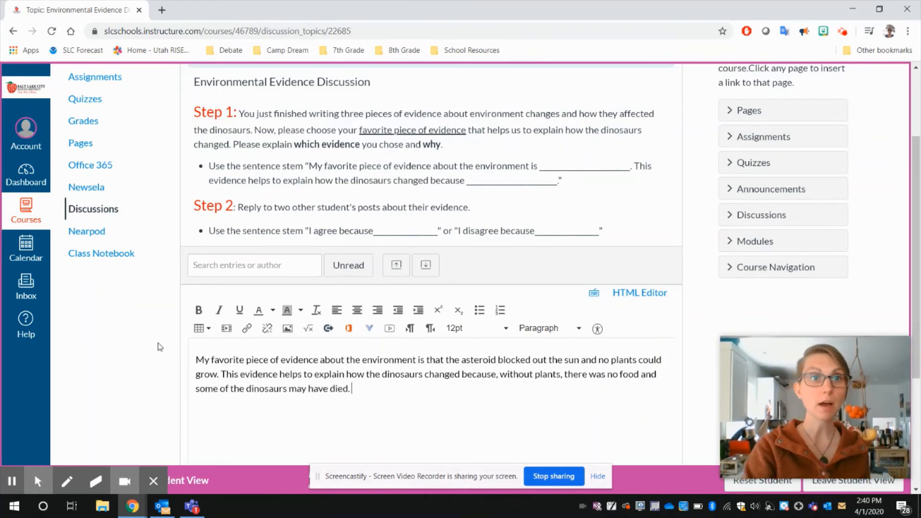
Step: Review the drafted reply and its posting options alongside the discussion's Step 1 and Step 2 instructions
{"action": "scroll", "coordinate": [159, 348], "scroll_direction": "down", "scroll_amount": 4}
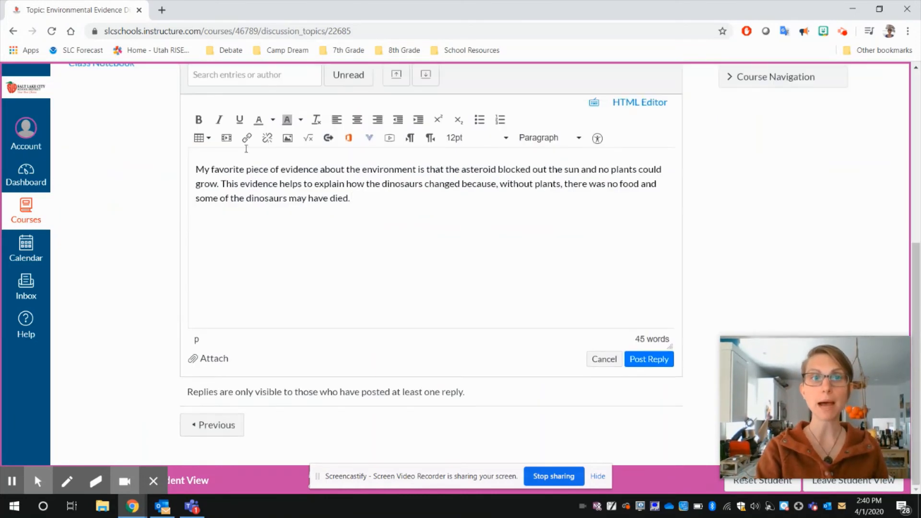
{"action": "scroll", "coordinate": [167, 266], "scroll_direction": "up", "scroll_amount": 2}
{"action": "scroll", "coordinate": [165, 263], "scroll_direction": "down", "scroll_amount": 2}
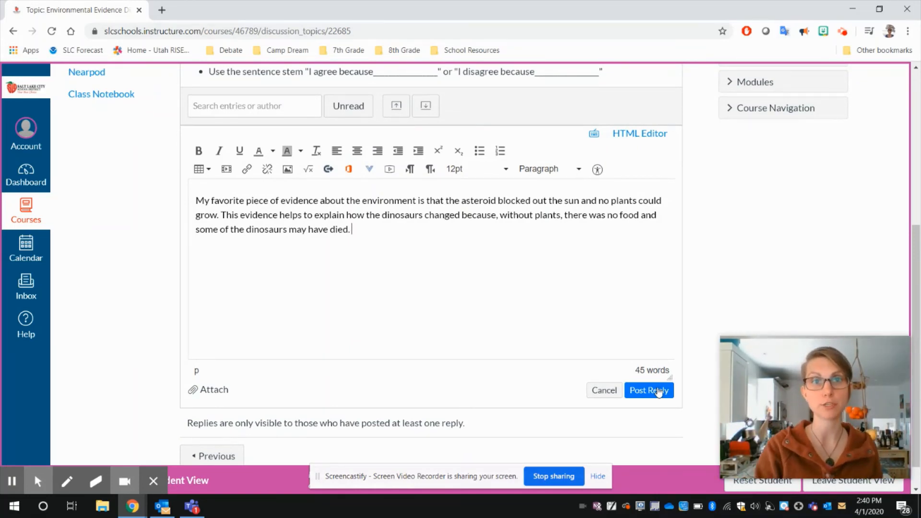
{"action": "scroll", "coordinate": [128, 242], "scroll_direction": "up", "scroll_amount": 4}
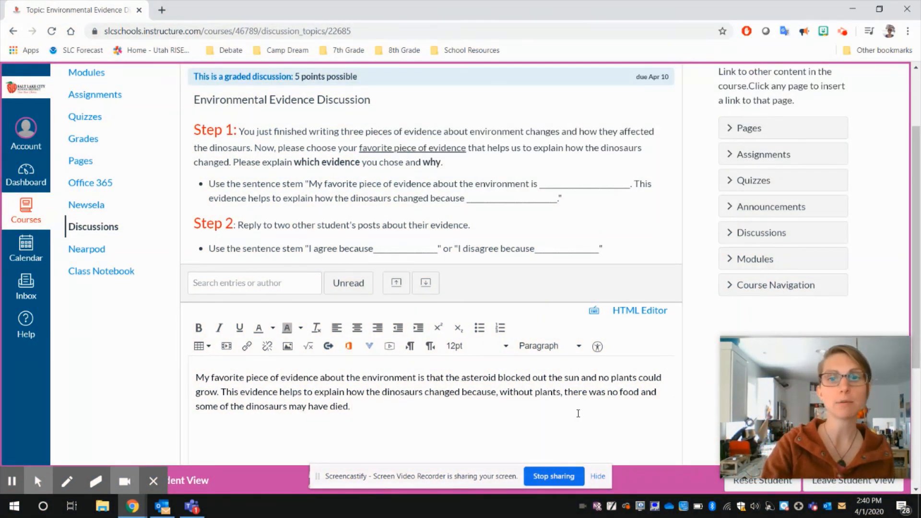
{"action": "scroll", "coordinate": [578, 414], "scroll_direction": "down", "scroll_amount": 4}
{"action": "scroll", "coordinate": [617, 302], "scroll_direction": "up", "scroll_amount": 6}
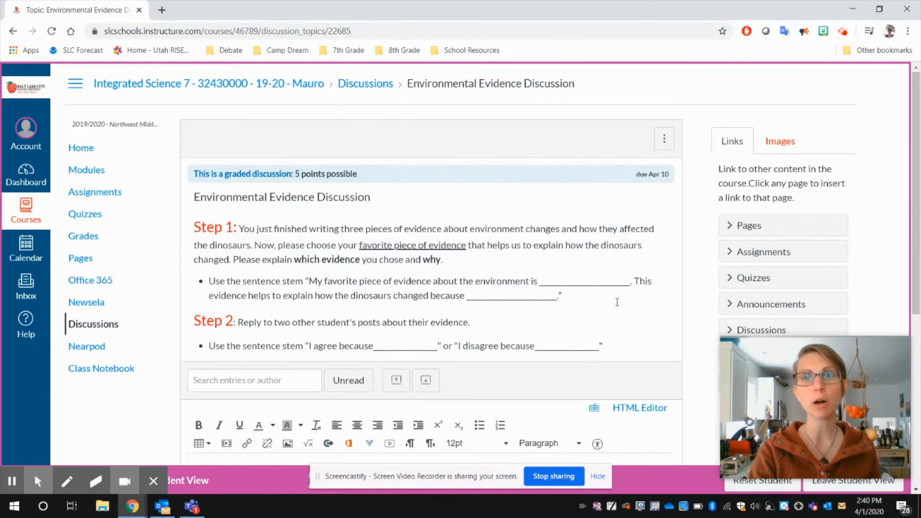